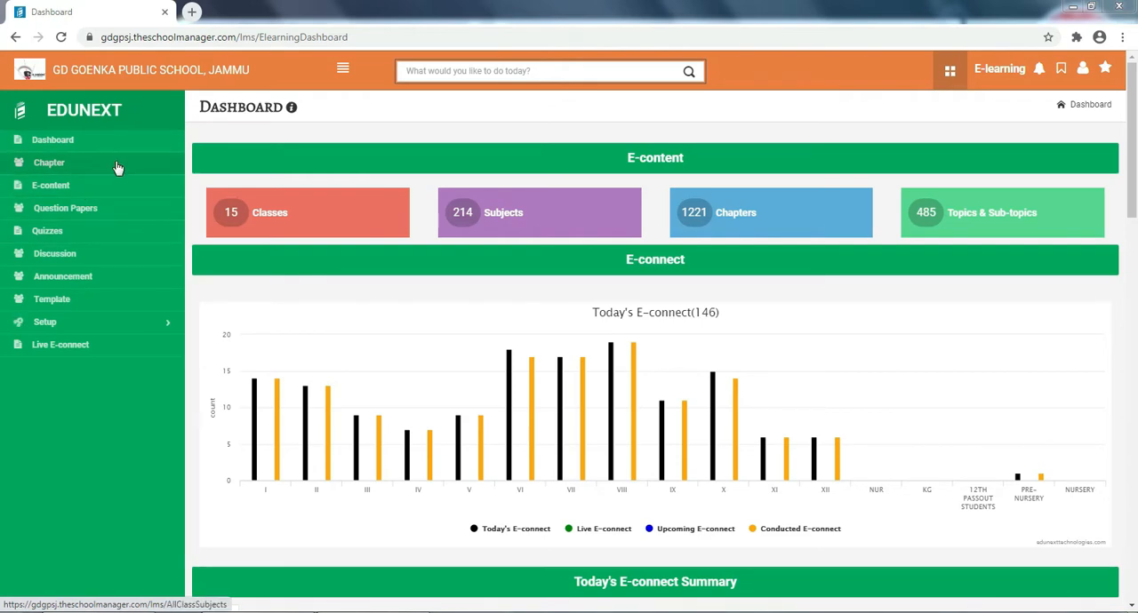
- Open the list of English chapters for class V
left_click(77, 167)
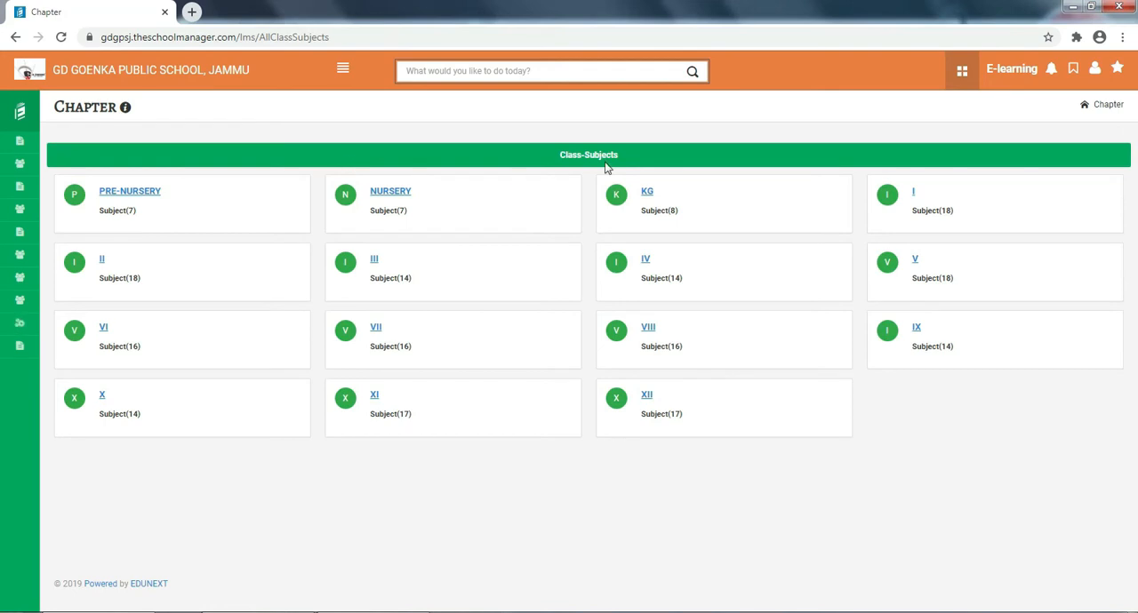
left_click(915, 261)
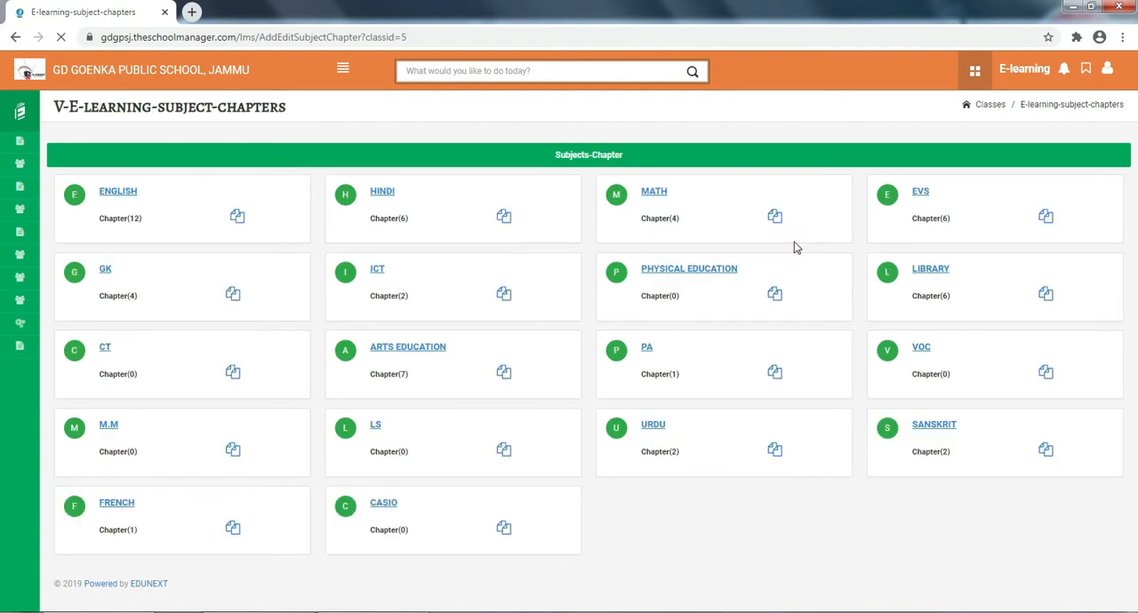
left_click(136, 197)
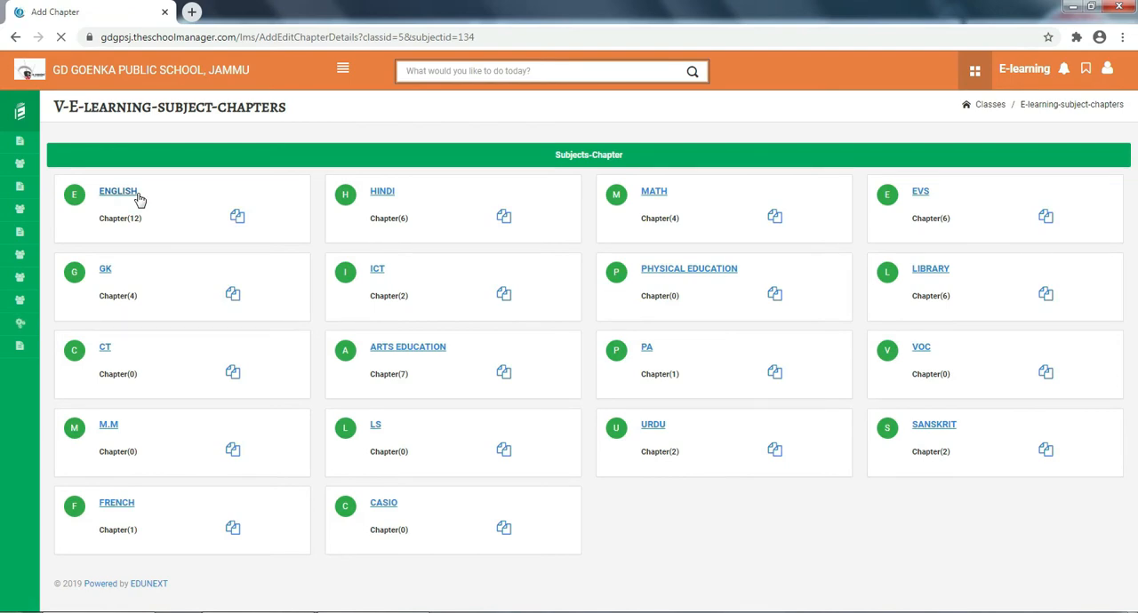
scroll(524, 265, "down", 2)
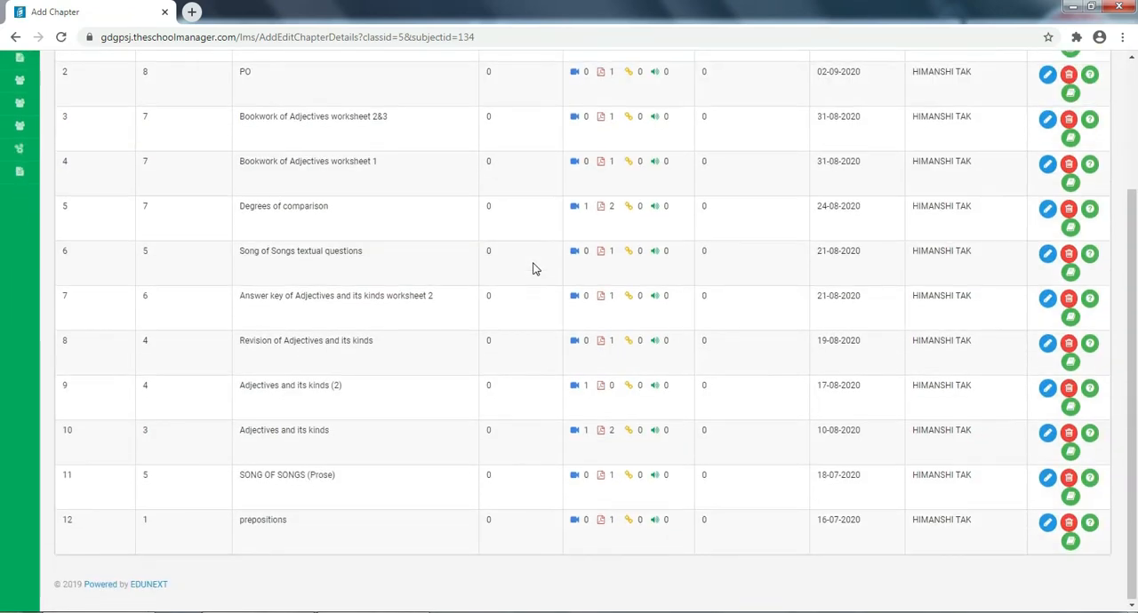
scroll(533, 267, "up", 3)
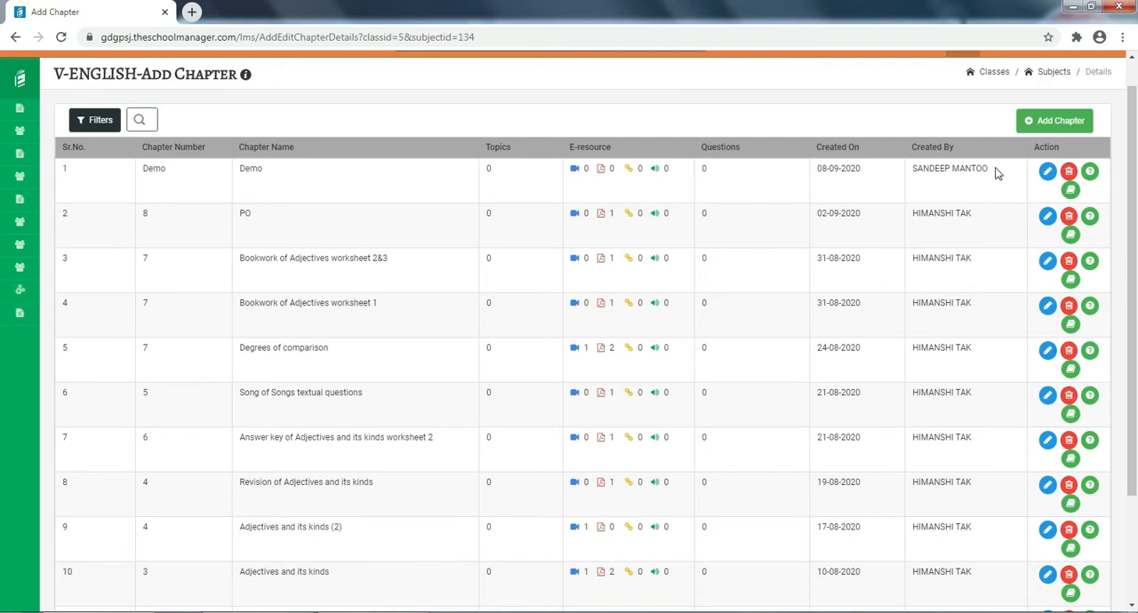
- Open the question list of the Demo chapter and start adding a question
left_click_drag(998, 170, 910, 169)
left_click_drag(273, 172, 238, 169)
left_click(294, 183)
scroll(726, 190, "up", 1)
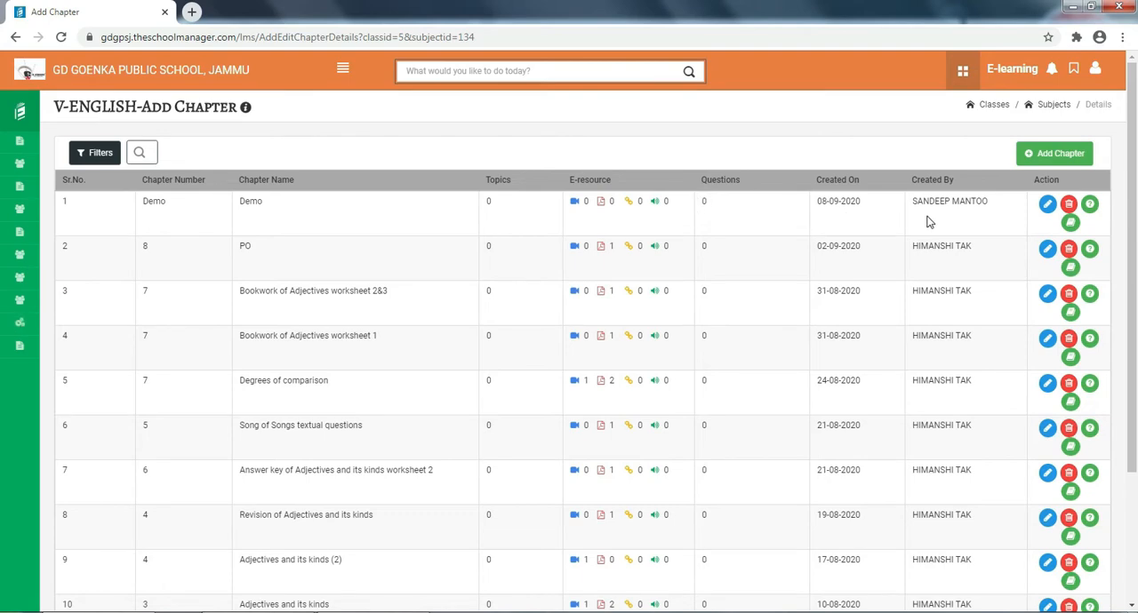
left_click(1091, 206)
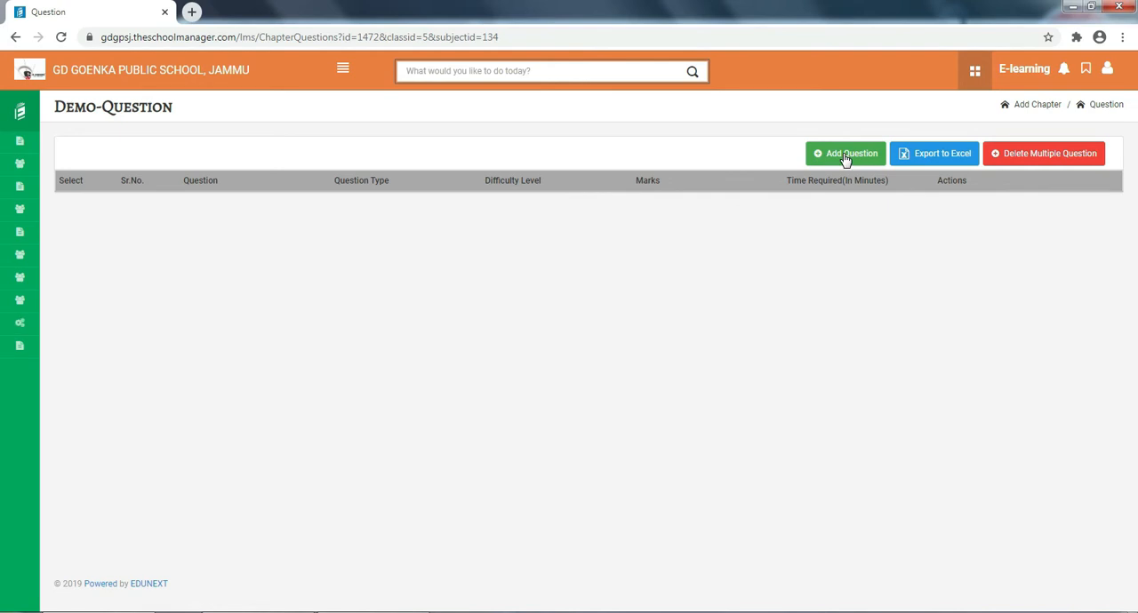
left_click(844, 156)
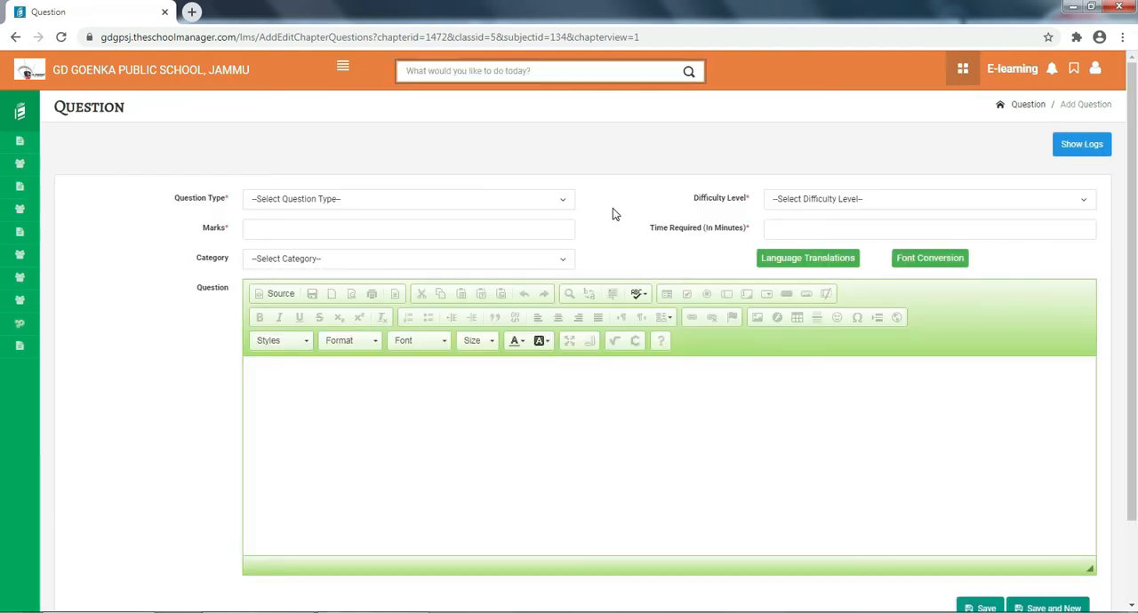
- Set the question type to Objective, the difficulty to Easy, the marks to 4 and the time required to 5 minutes
scroll(612, 208, "down", 2)
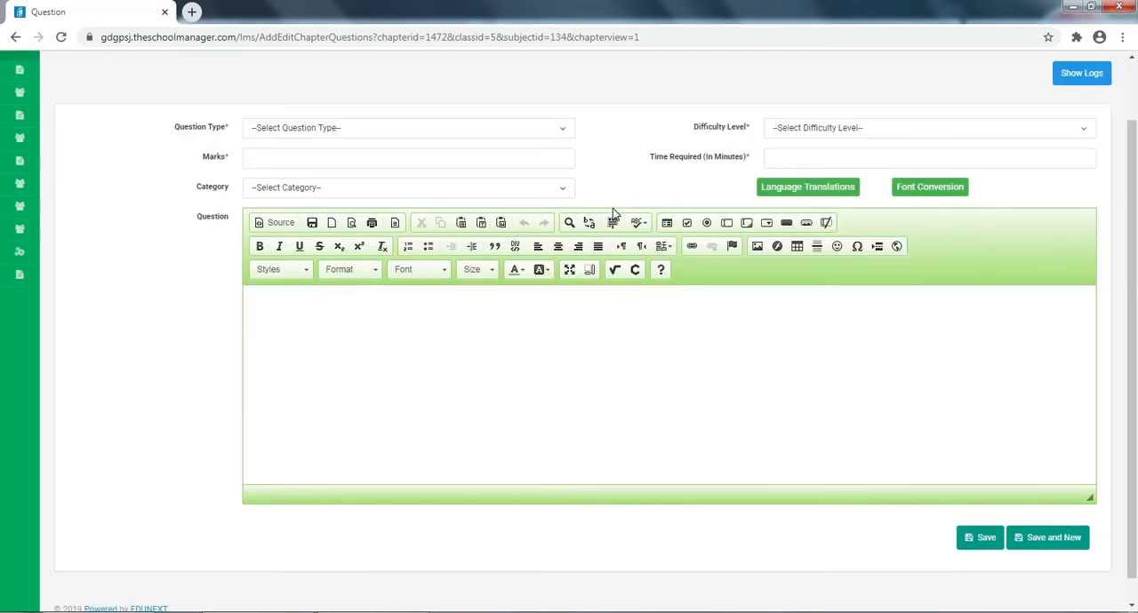
scroll(613, 208, "up", 1)
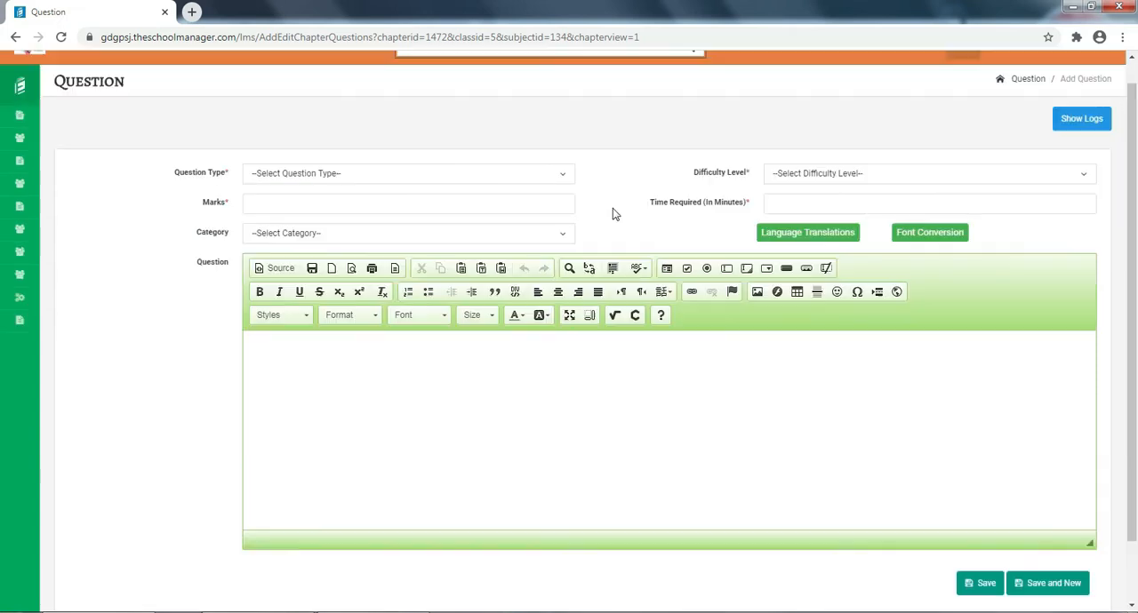
left_click(338, 181)
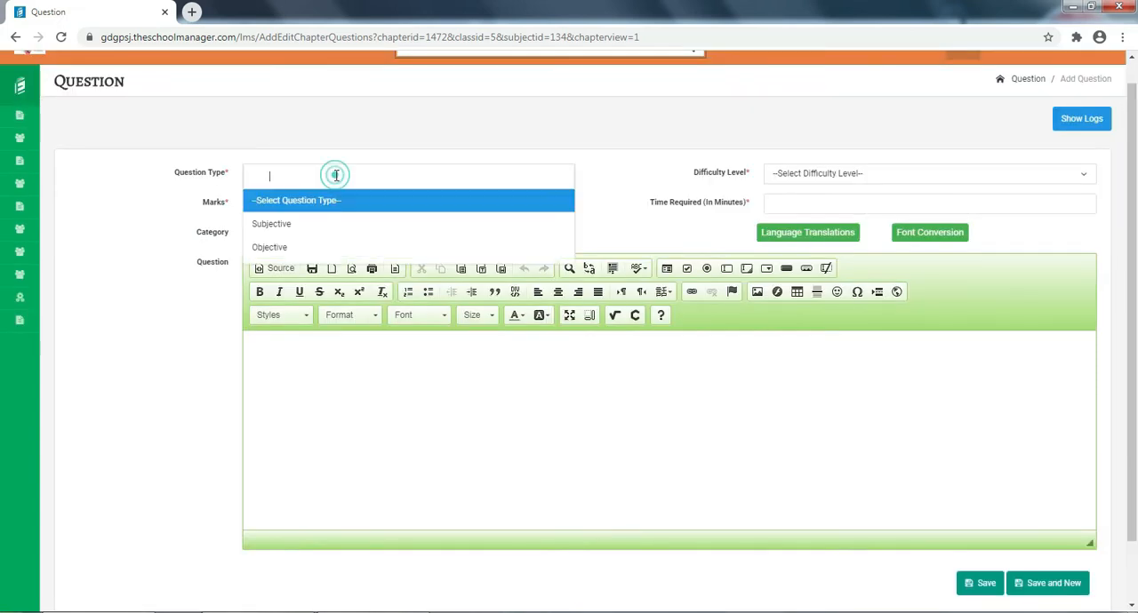
left_click(306, 248)
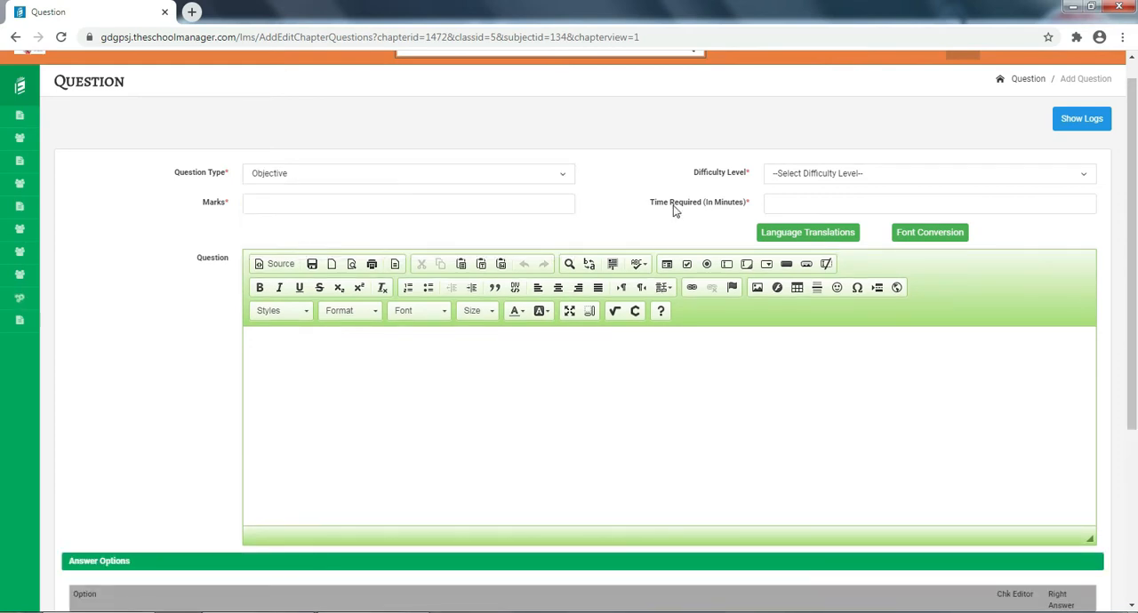
left_click(834, 176)
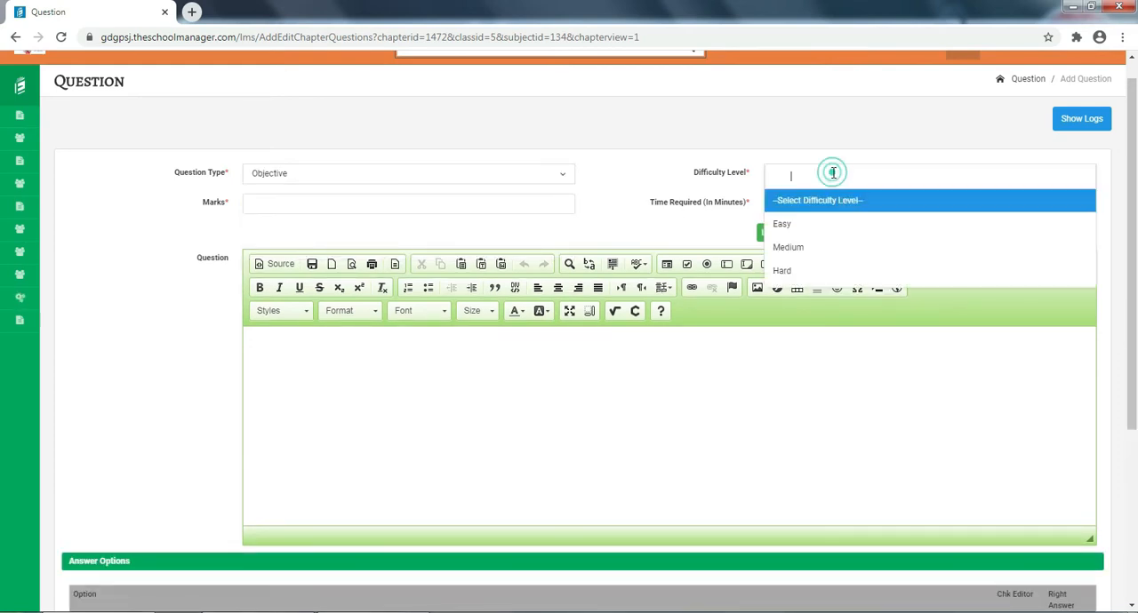
left_click(824, 226)
left_click(400, 207)
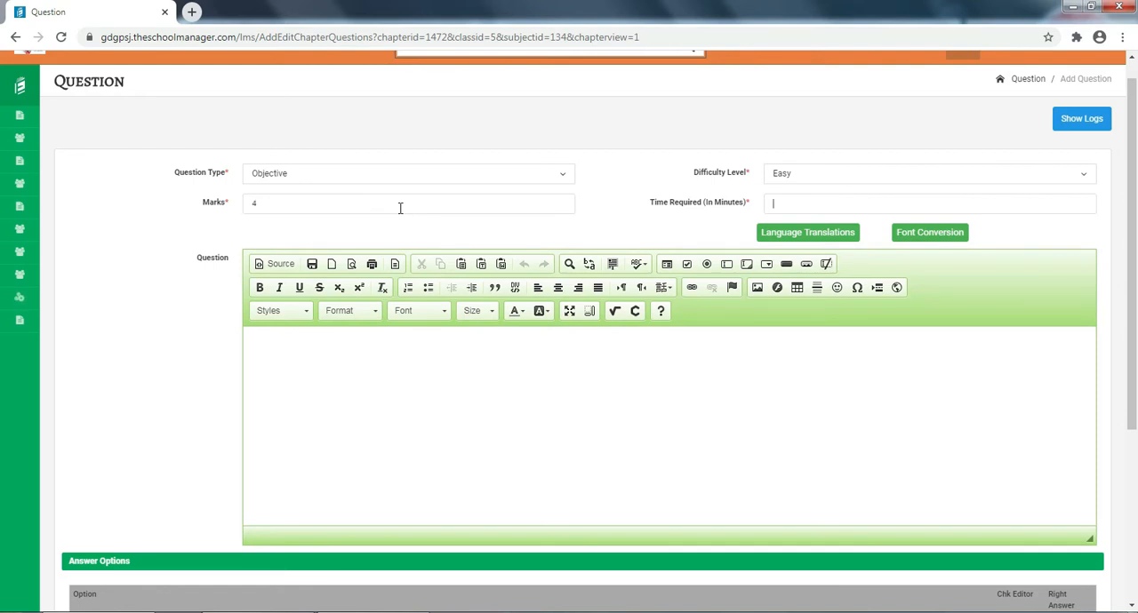
left_click(792, 203)
type("5")
- Enter "What is this thing?" as the question text
left_click(299, 339)
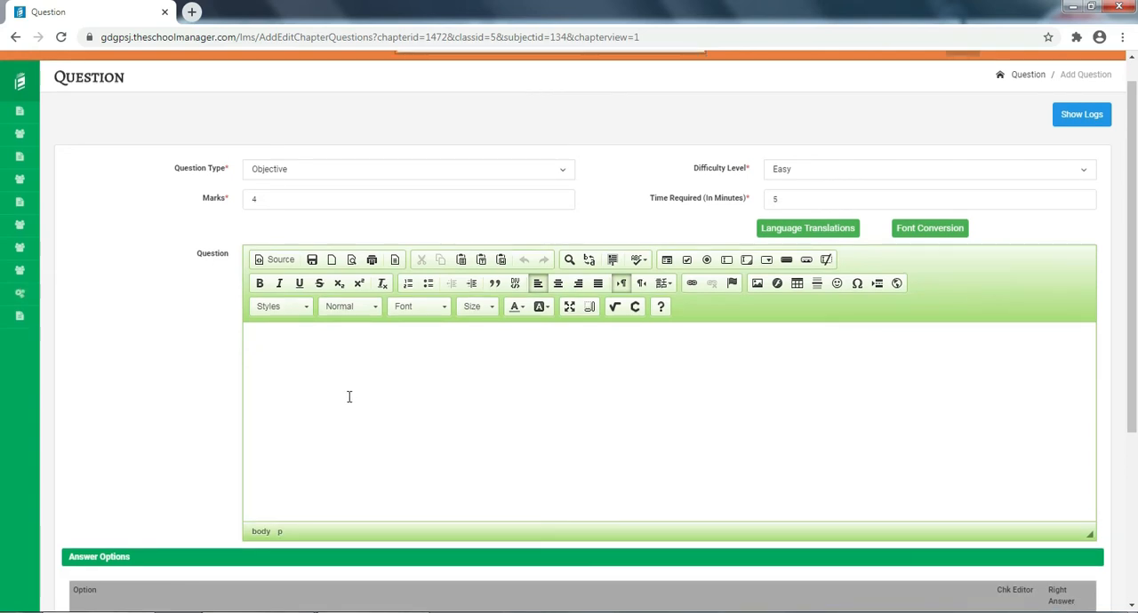
scroll(348, 396, "down", 1)
type("What ia")
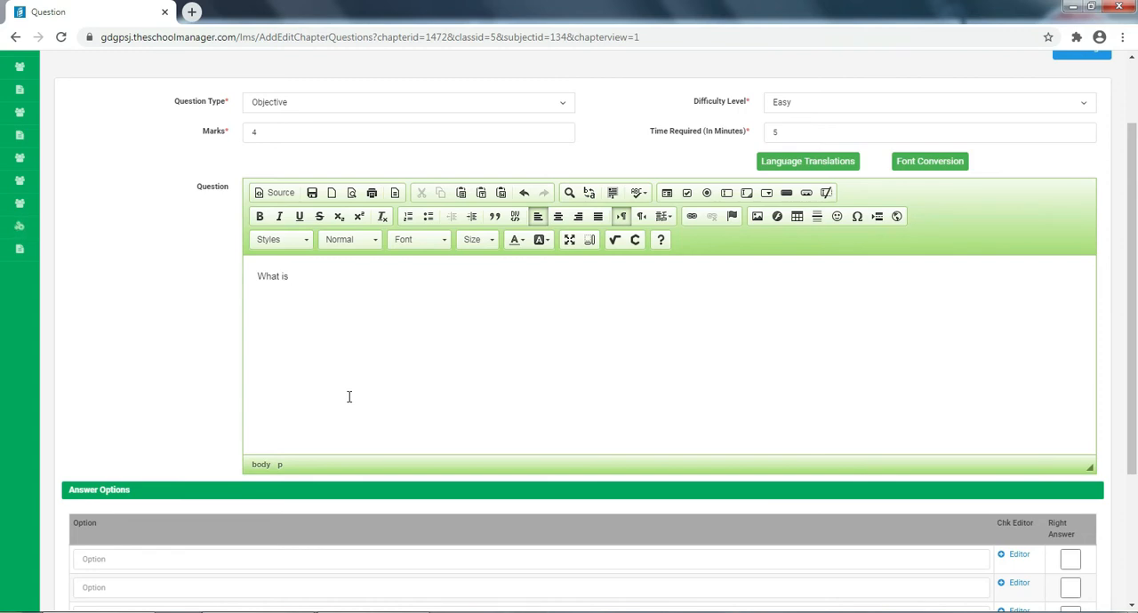
type("this thing?")
- Fill the four answer options with a, b, c and d, and mark option b as the right answer
scroll(348, 396, "down", 3)
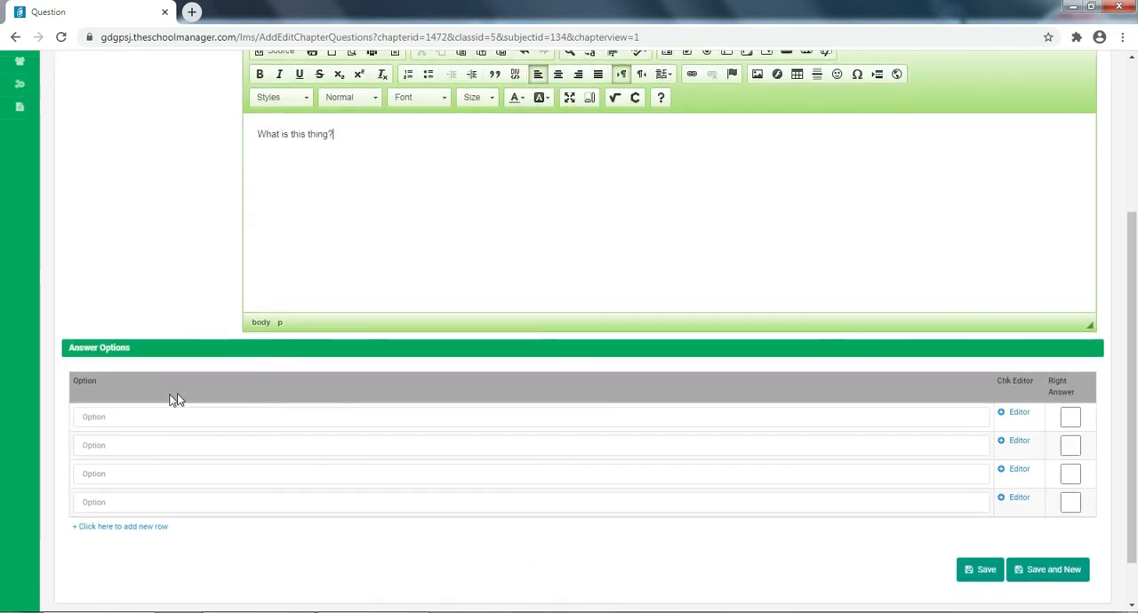
left_click(120, 412)
type("a")
left_click(130, 449)
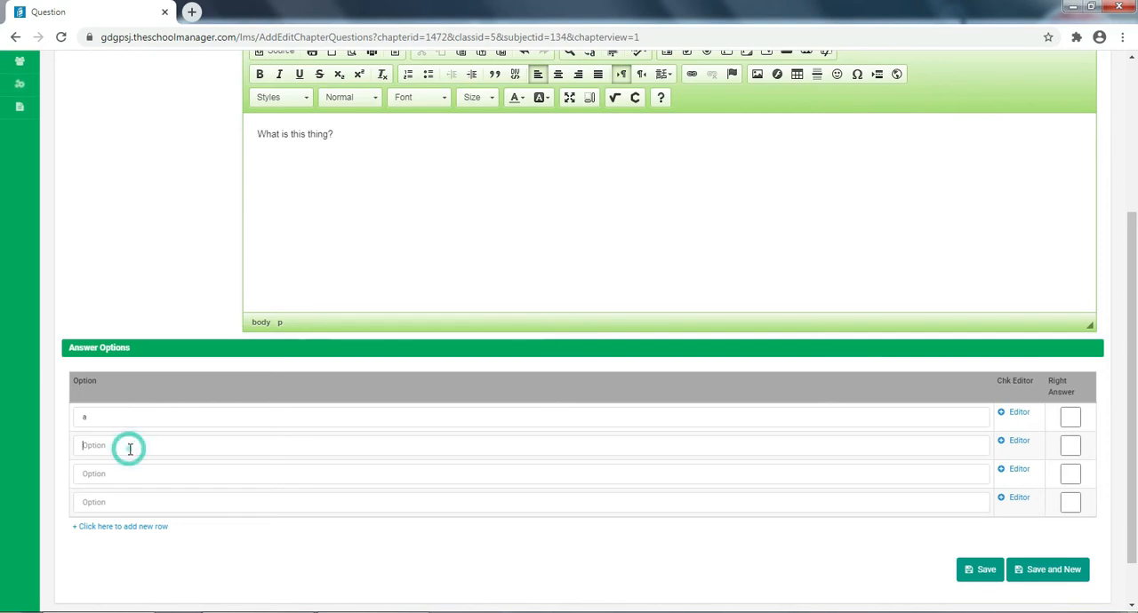
type("b")
left_click(115, 476)
type("c")
left_click(125, 500)
type("d")
left_click(1071, 450)
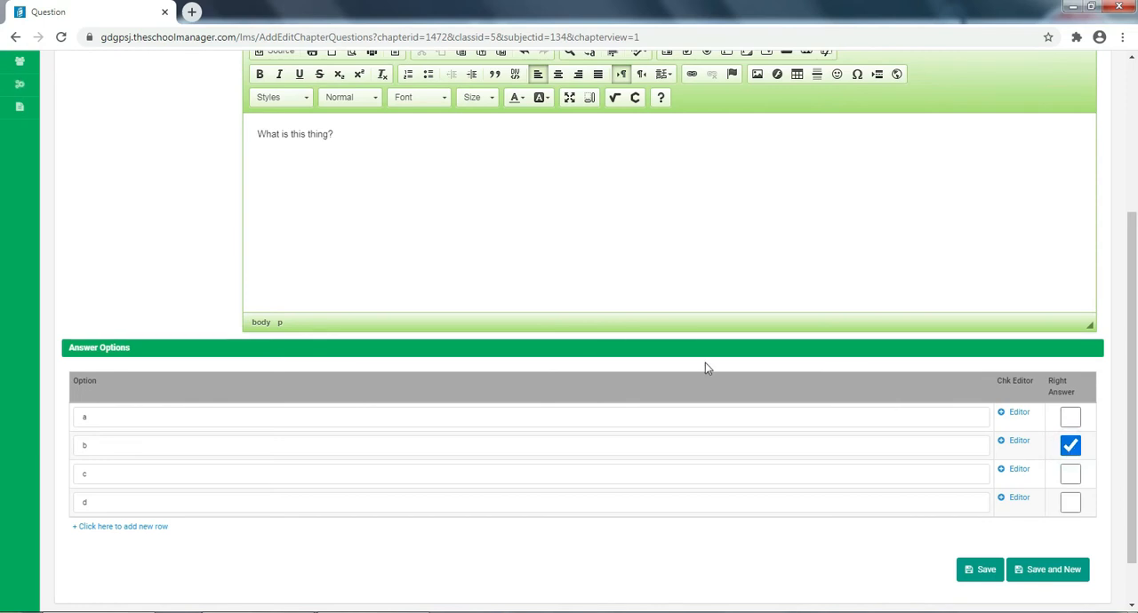
scroll(564, 309, "down", 1)
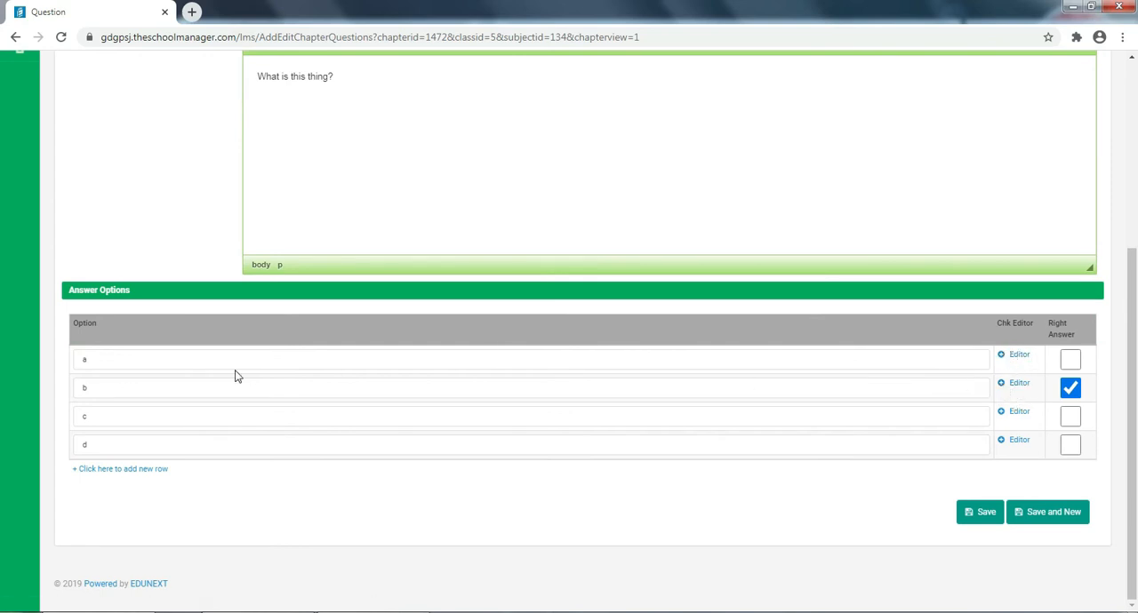
left_click(205, 364)
left_click(164, 395)
left_click(154, 413)
left_click(153, 442)
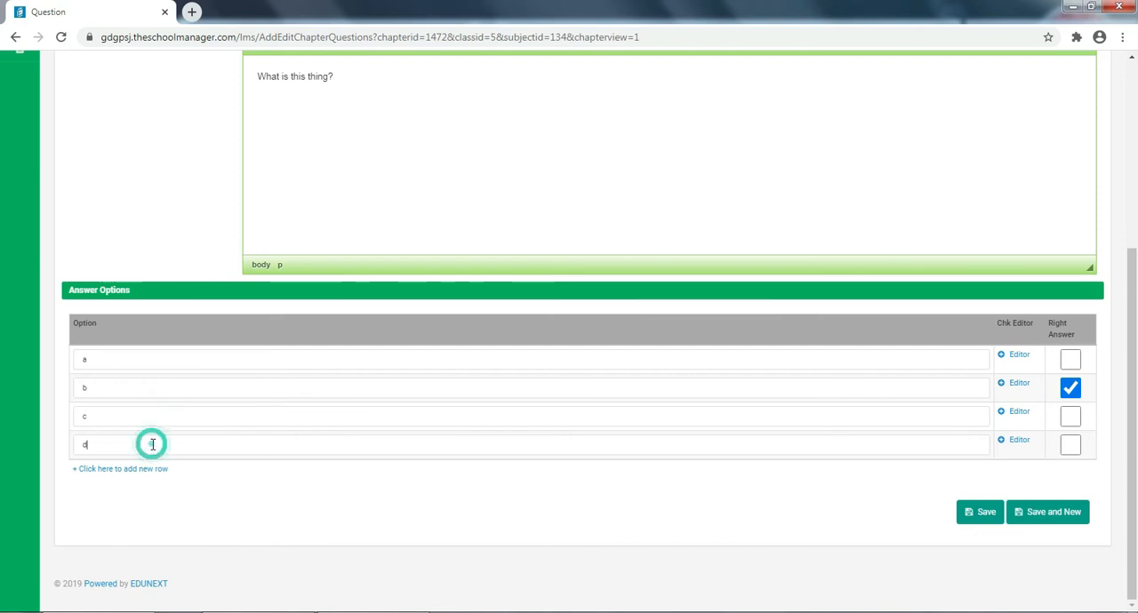
- Replace the second answer option's text with c in the Option Editor and copy it back to the form
left_click(1020, 385)
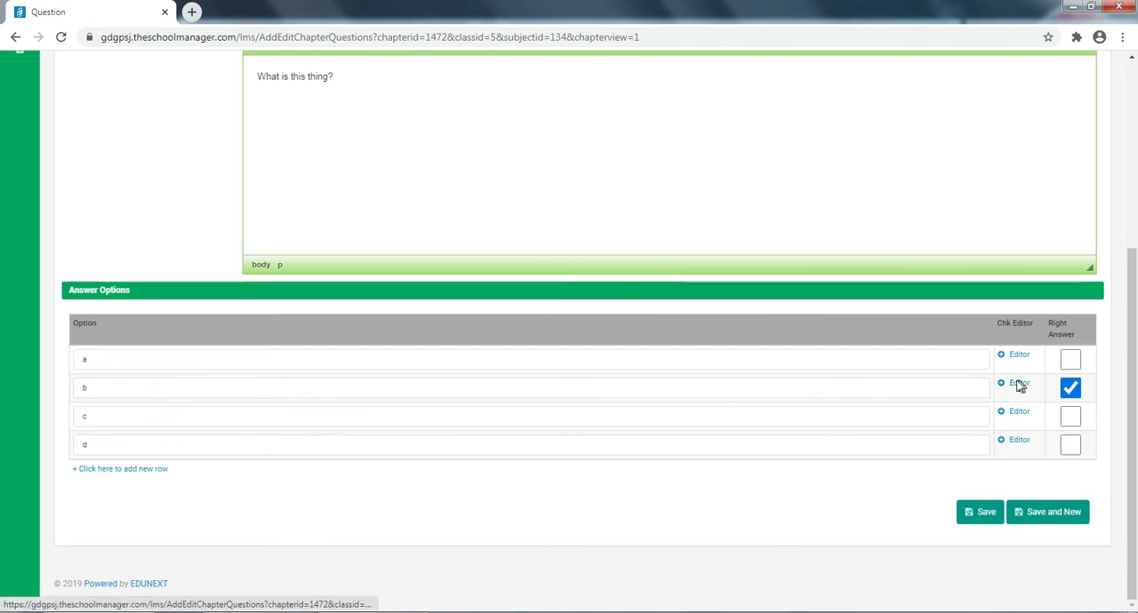
left_click(488, 322)
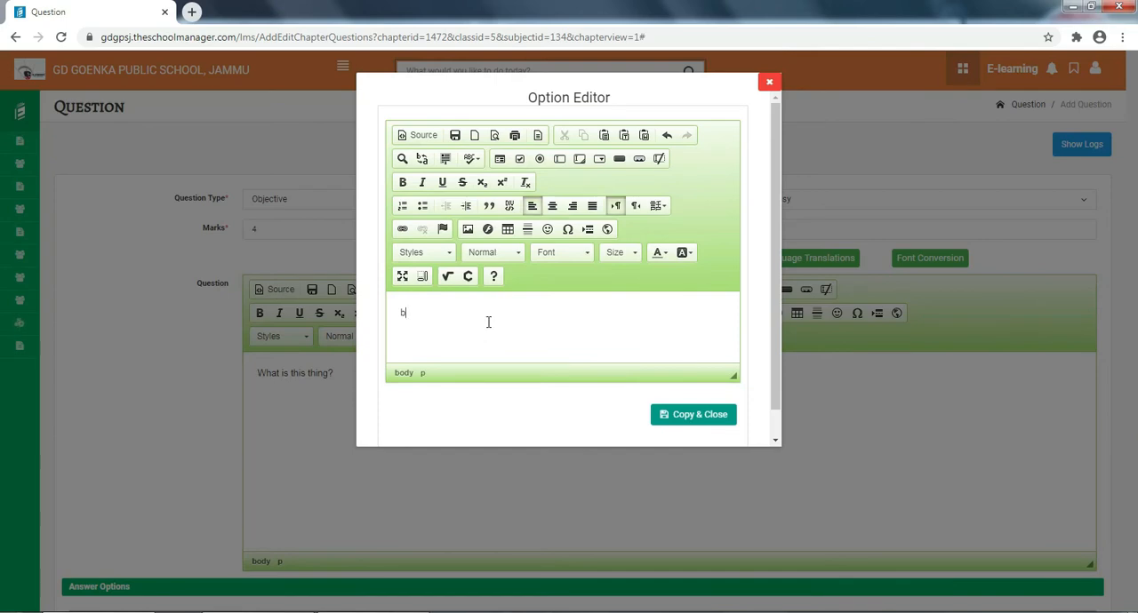
left_click(693, 415)
scroll(693, 414, "down", 3)
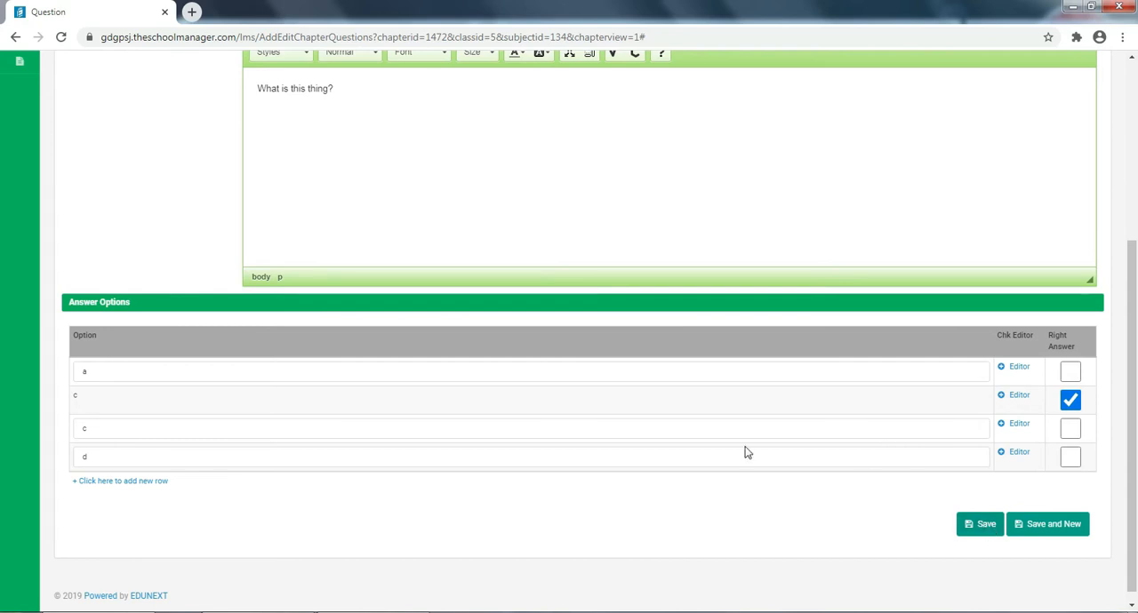
- Start inserting an image into the question text and open its upload settings
scroll(747, 452, "up", 2)
scroll(746, 452, "up", 2)
scroll(465, 378, "down", 1)
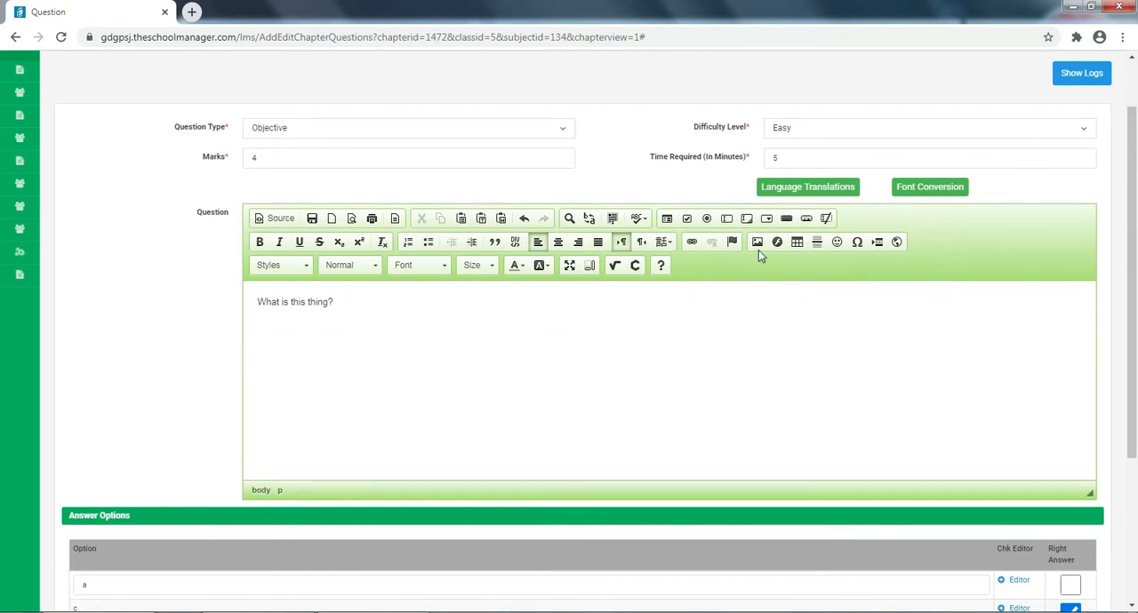
left_click(757, 243)
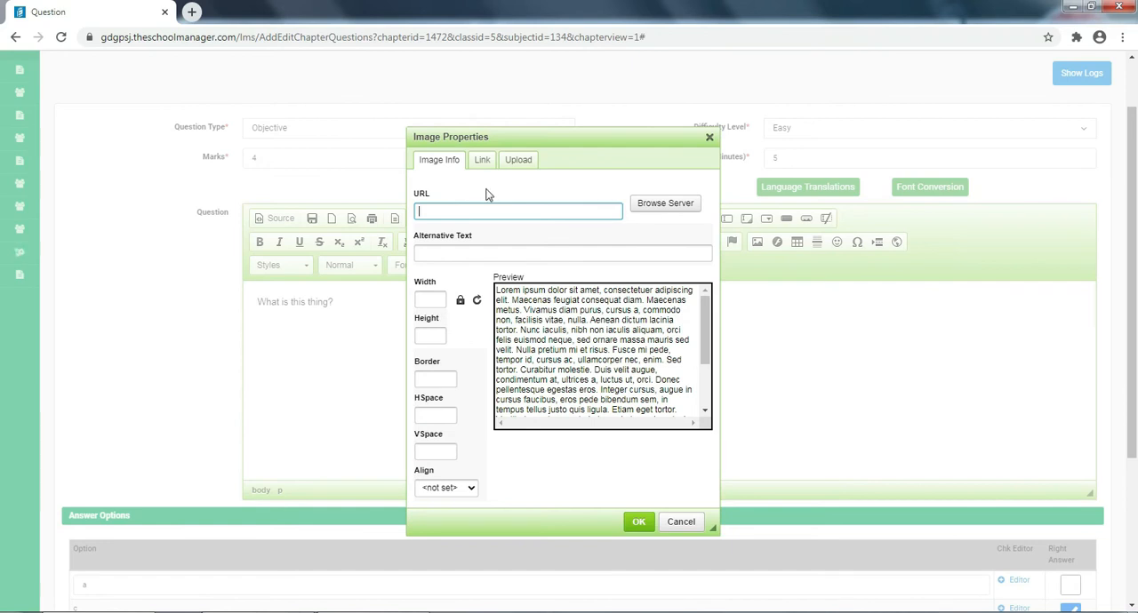
left_click(482, 160)
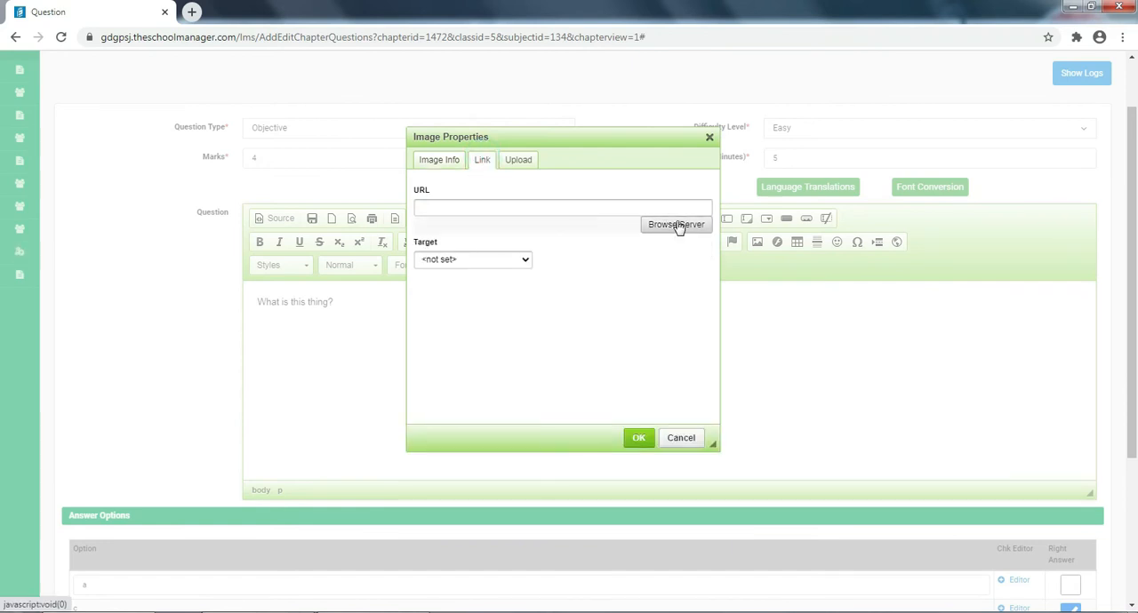
left_click(519, 161)
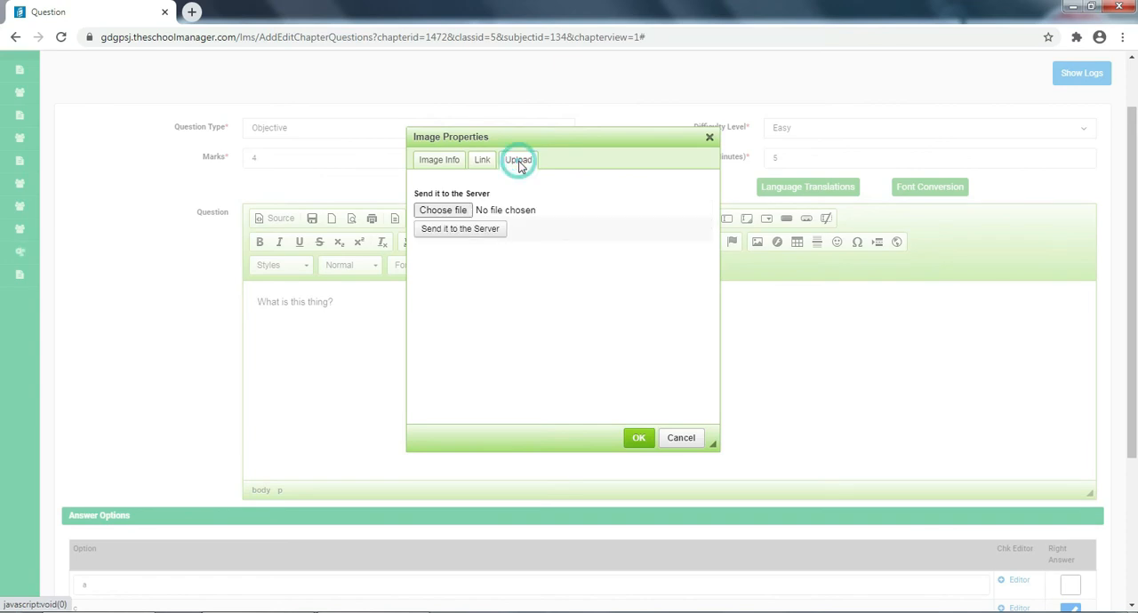
- Choose the Chrysanthemum picture from the Sample Pictures folder and send it to the server
left_click(444, 211)
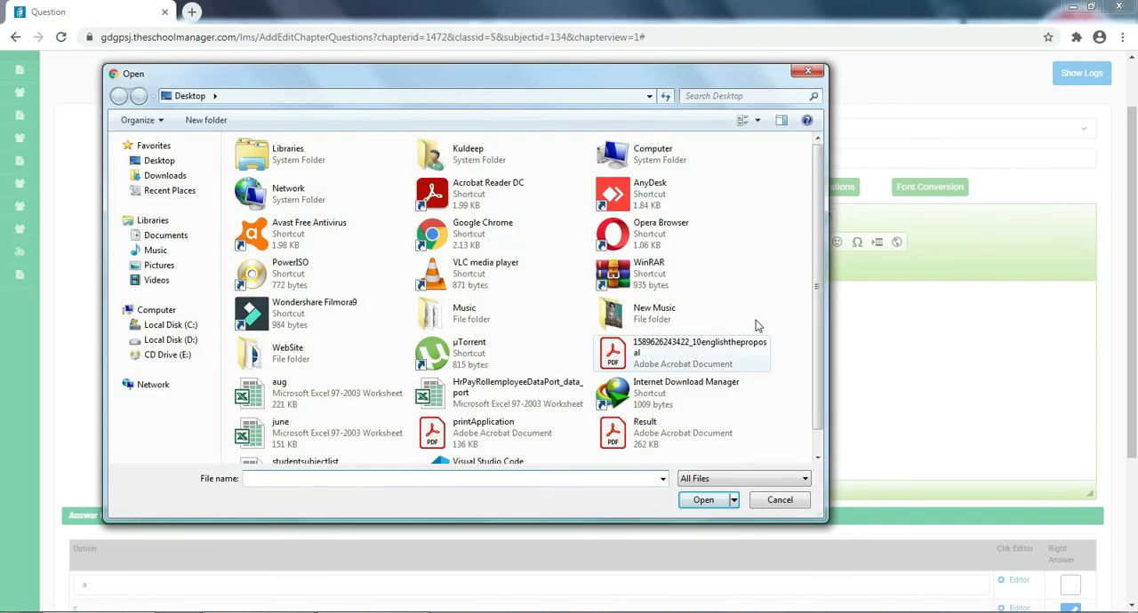
scroll(817, 294, "down", 1)
scroll(816, 275, "up", 1)
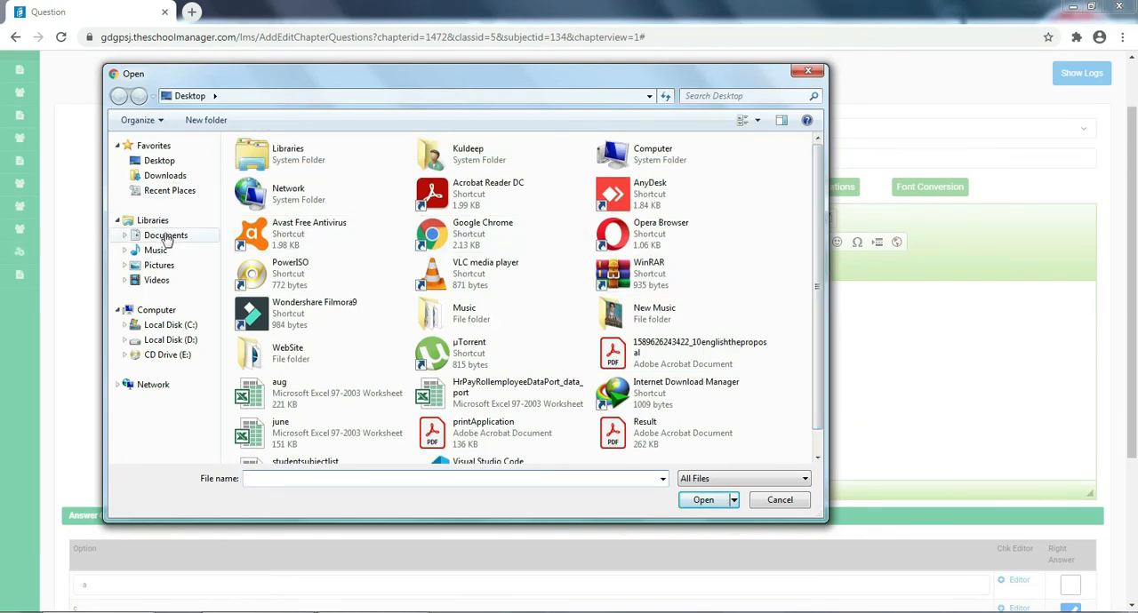
left_click(158, 265)
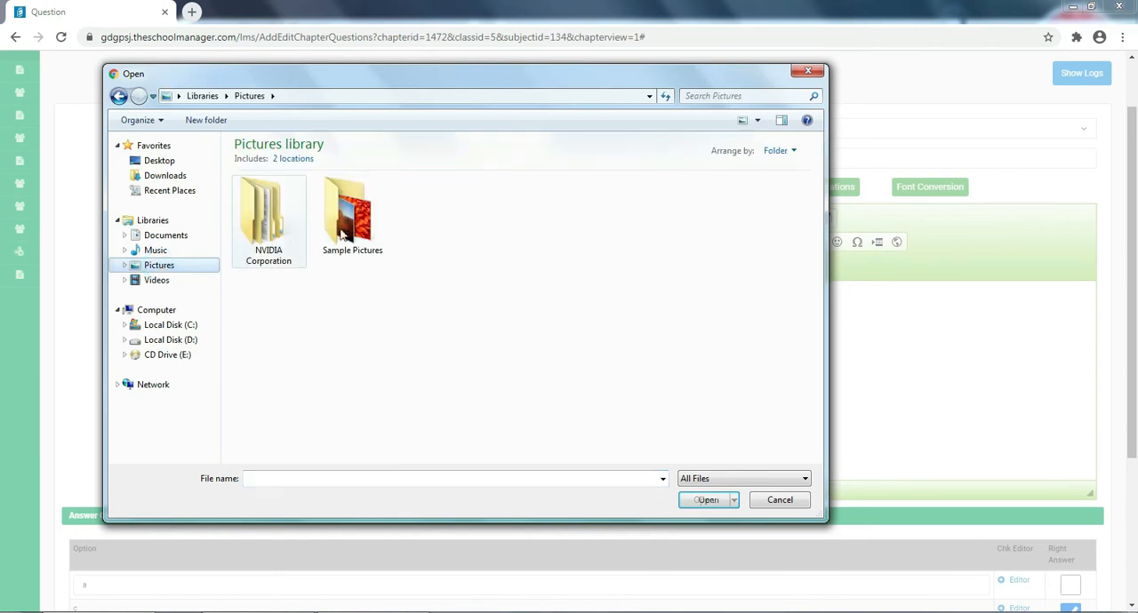
double_click(353, 229)
left_click(268, 220)
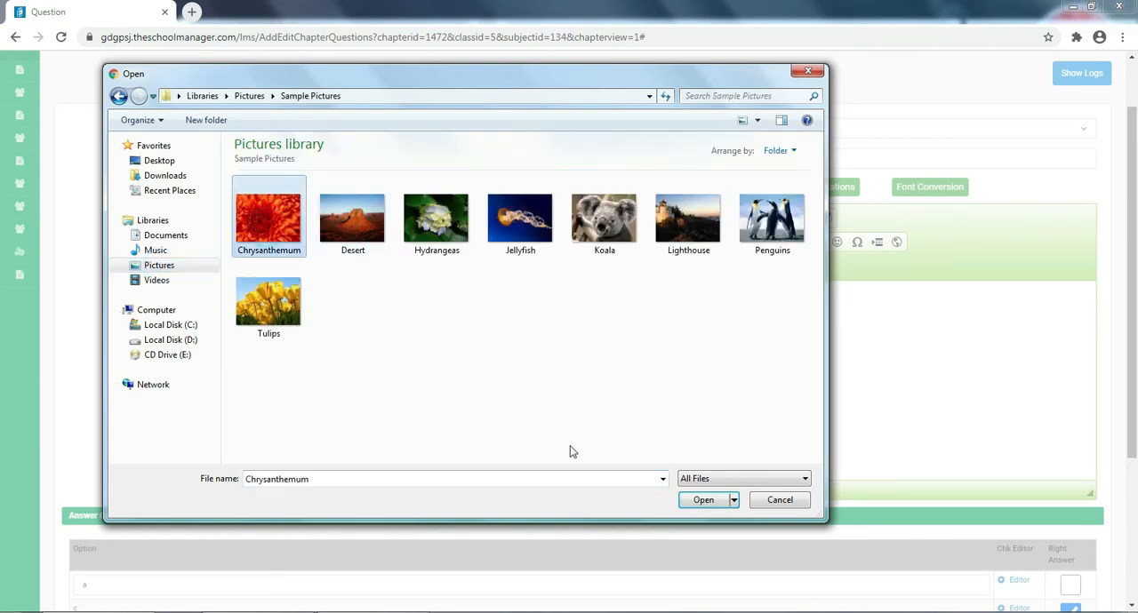
left_click(716, 502)
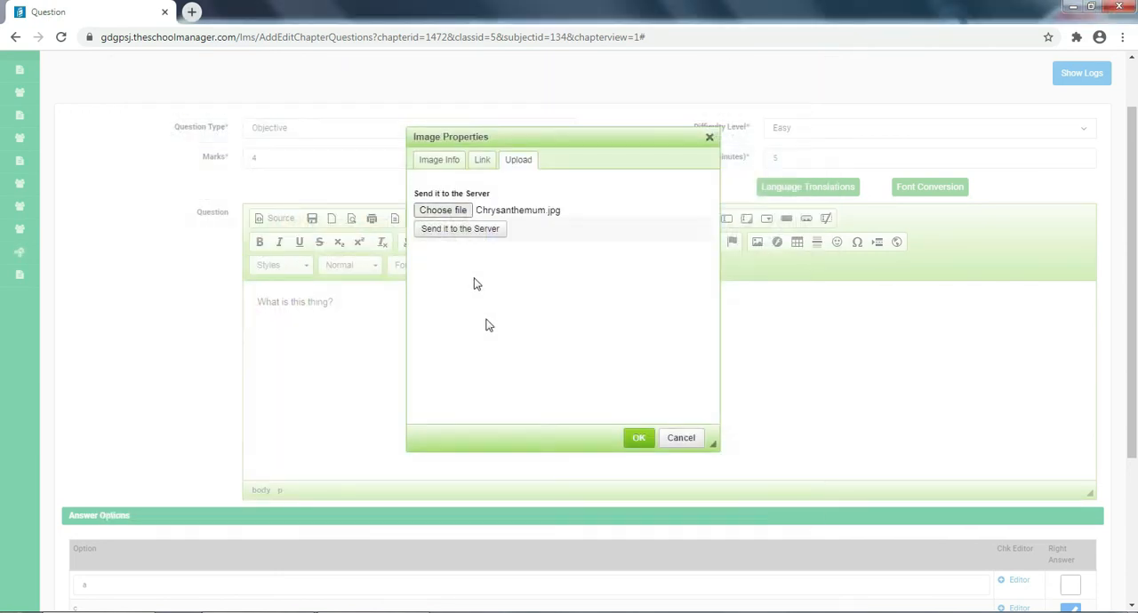
left_click(472, 234)
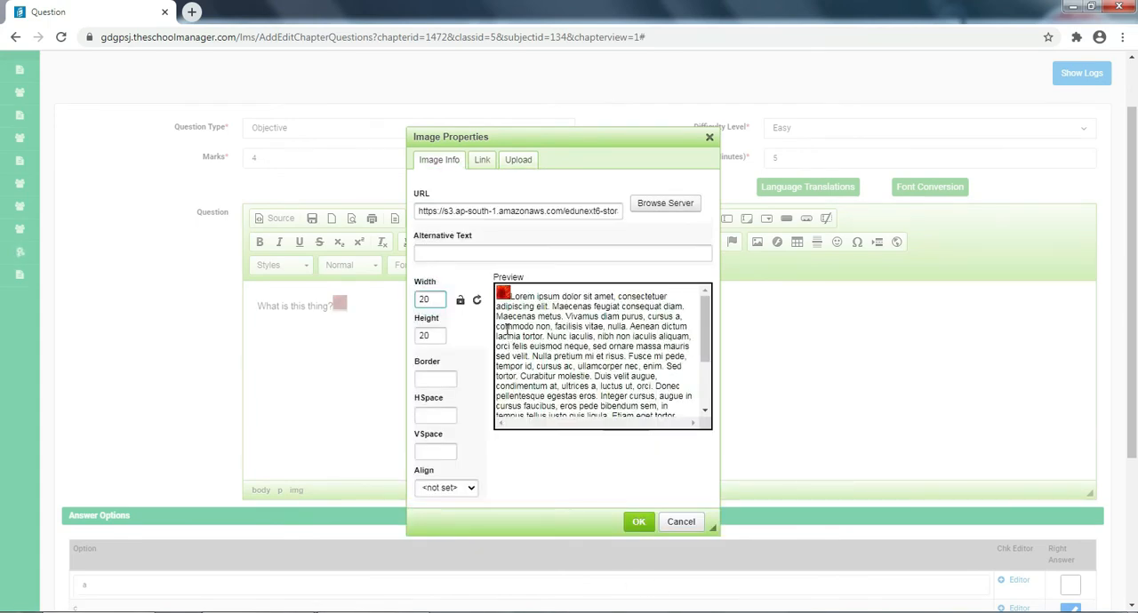
- Set the inserted picture's width and height to 60 each and apply the image properties
key("BackSpace")
key("BackSpace")
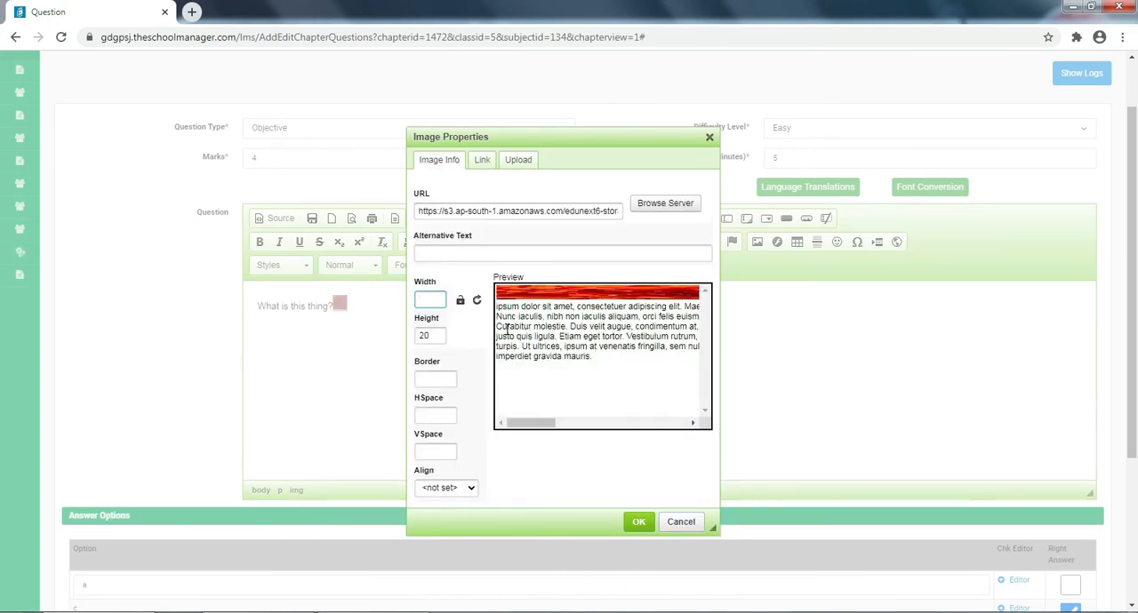
type("60")
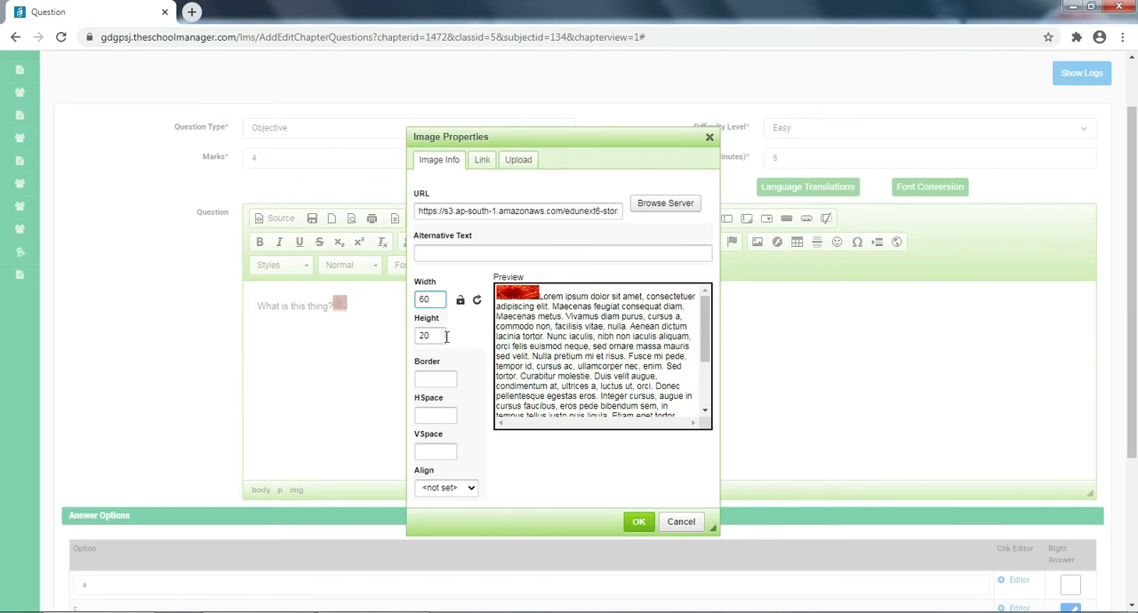
key("Tab")
type("60")
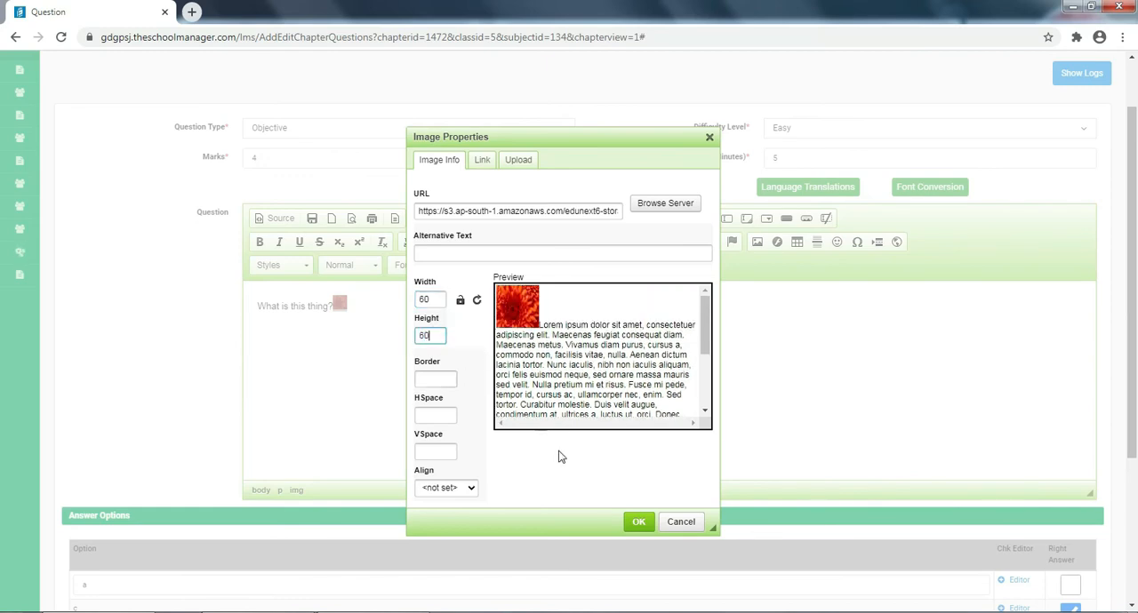
left_click(634, 522)
- Move the picture onto its own line below the question "What is this thing?"
left_click(418, 353)
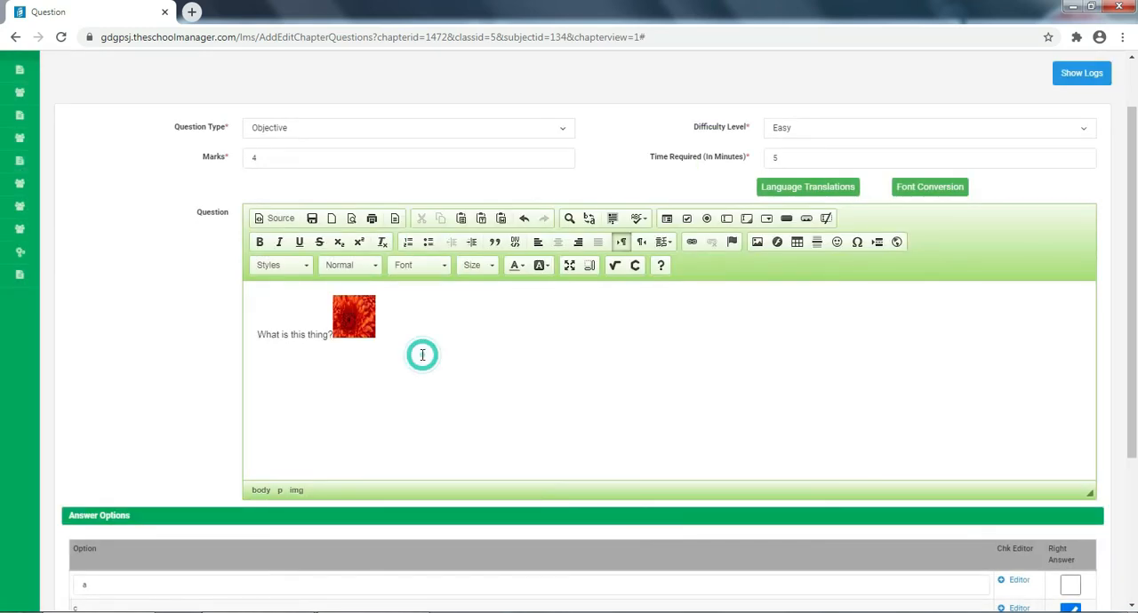
left_click(361, 333)
left_click(428, 333)
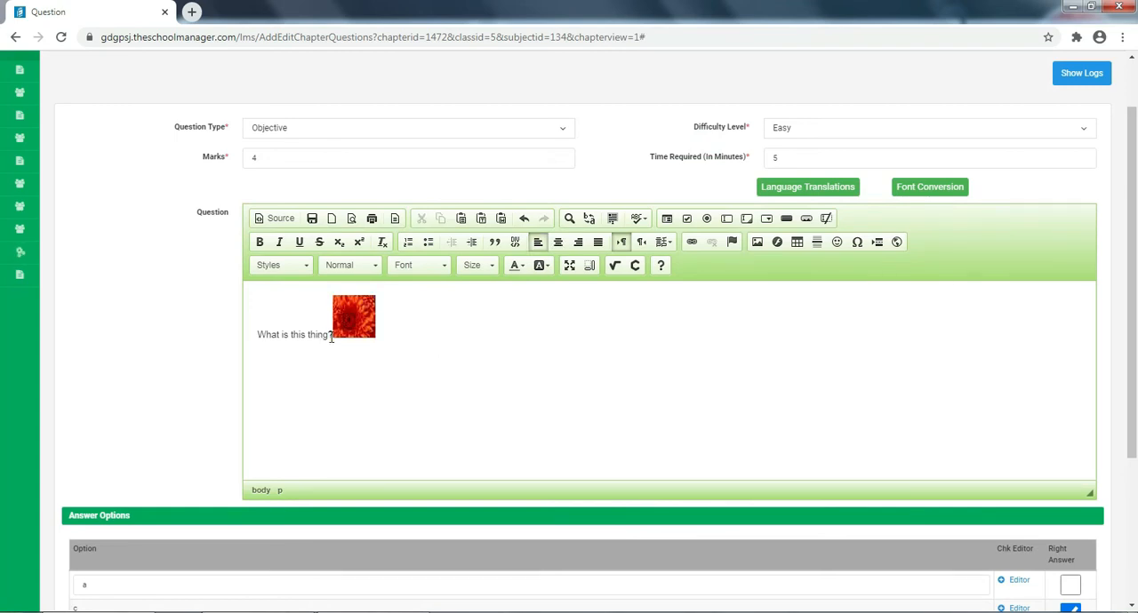
left_click(329, 336)
key("Return")
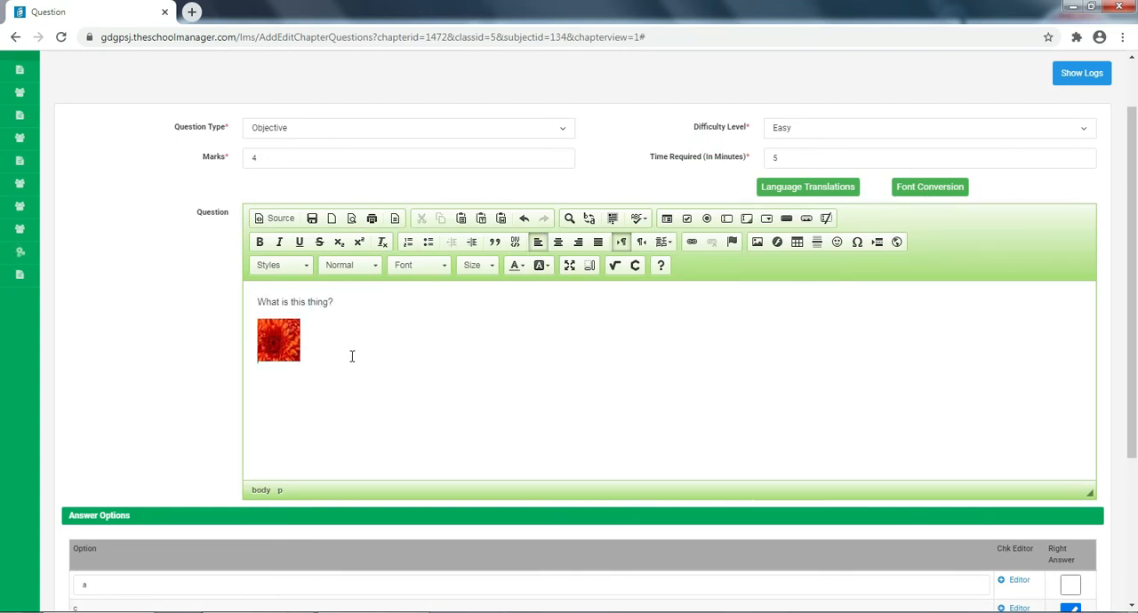
- Insert a table with 3 rows, 2 columns and a width of 500 below the picture, and delete it again
left_click(423, 371)
left_click(796, 243)
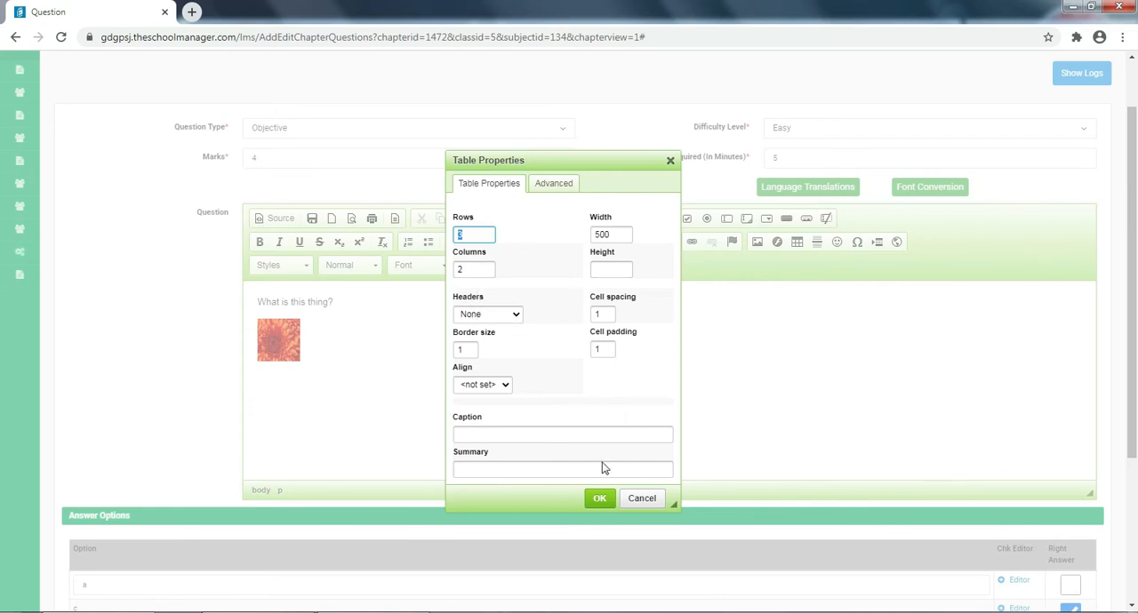
left_click(600, 497)
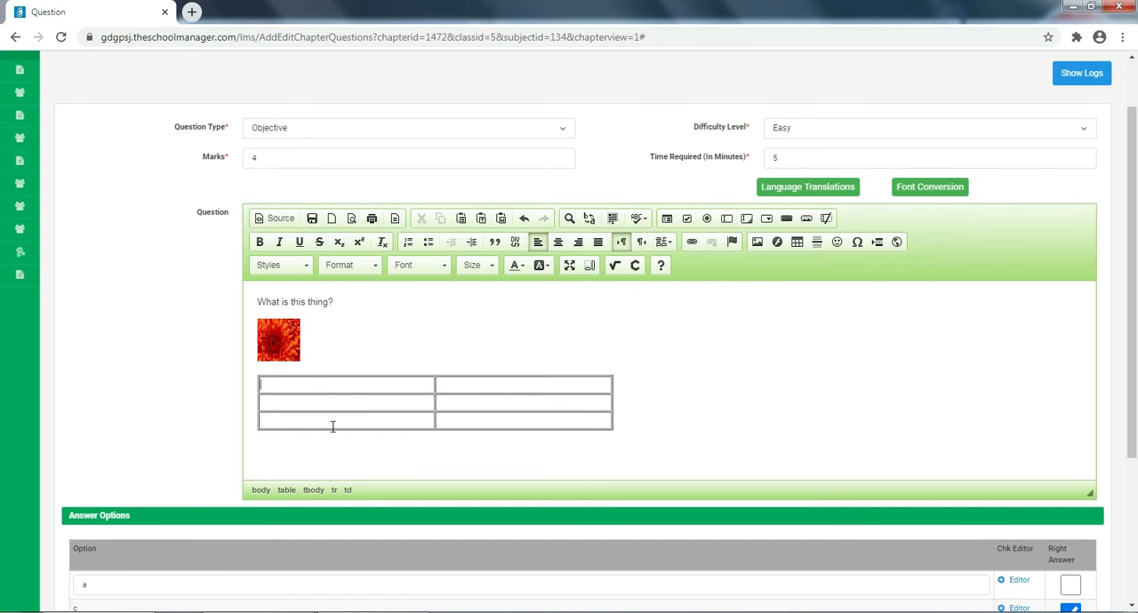
left_click(685, 421)
key("BackSpace")
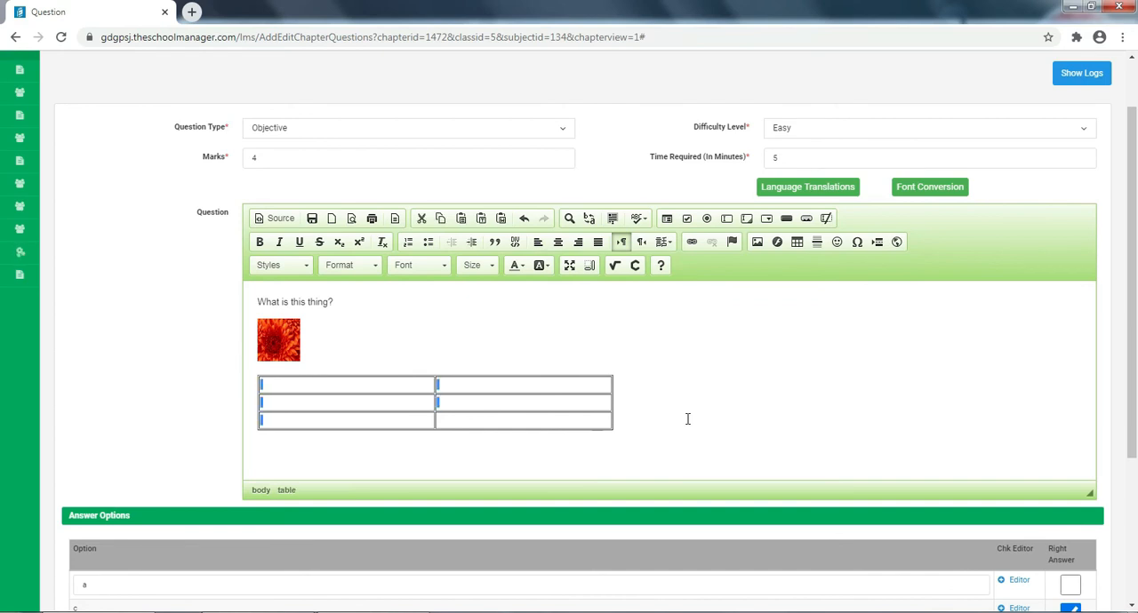
key("BackSpace")
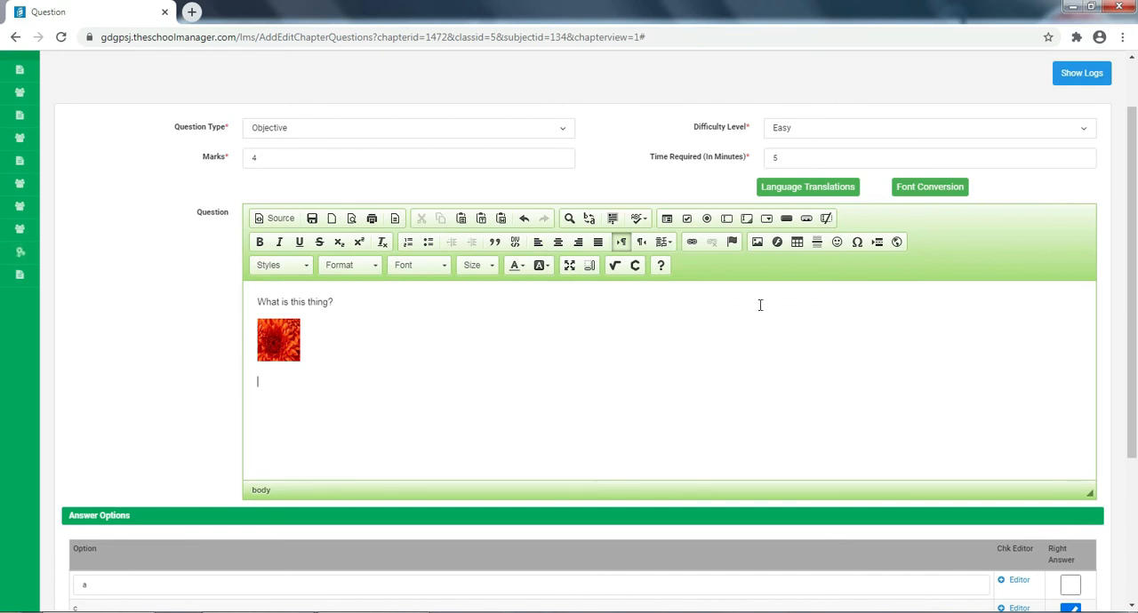
- Insert a MathType formula of 2 with superscript 2 below the picture in the question text
left_click(614, 266)
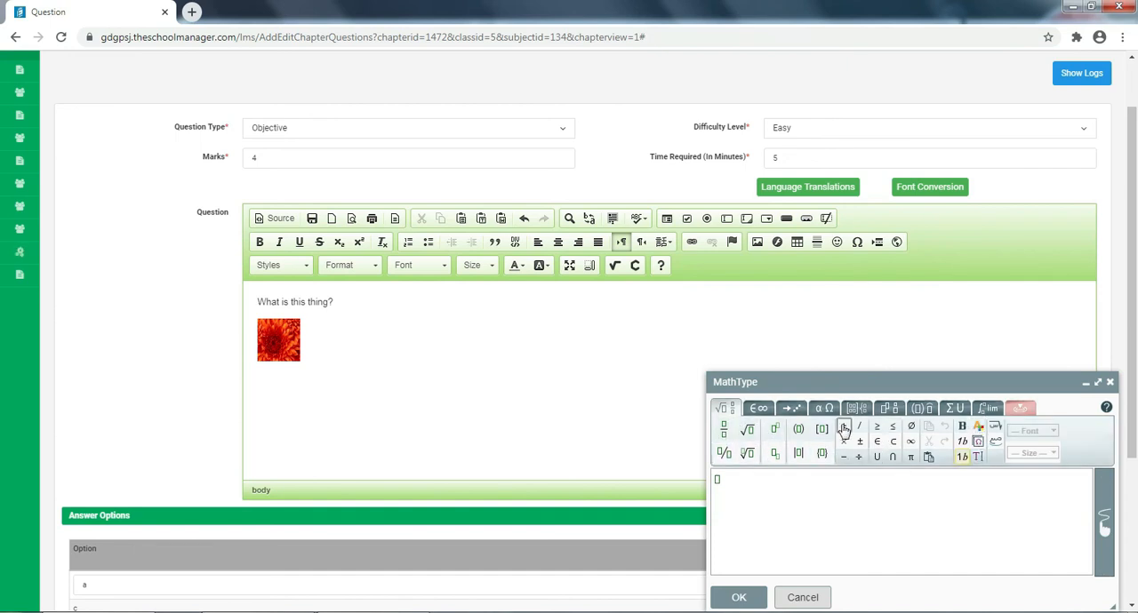
left_click(775, 431)
type("2")
left_click(721, 478)
type("2")
left_click(745, 597)
left_click(745, 598)
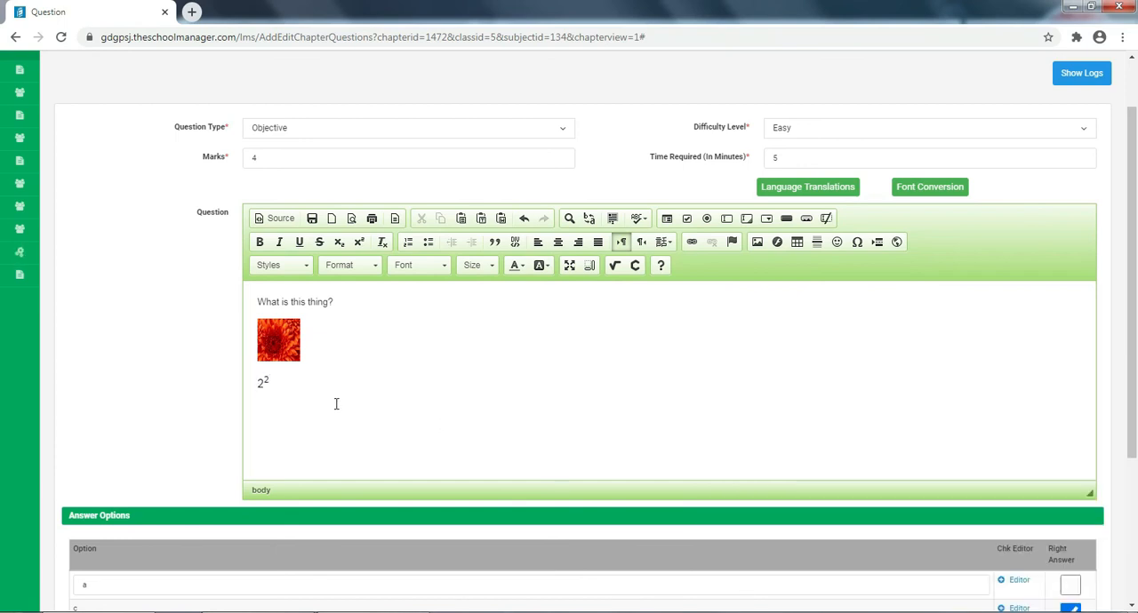
- Delete the formula and the picture, leaving only "What is this thing?" as the question text, and save the question
left_click(286, 380)
key("BackSpace")
key("BackSpace")
key("BackSpace")
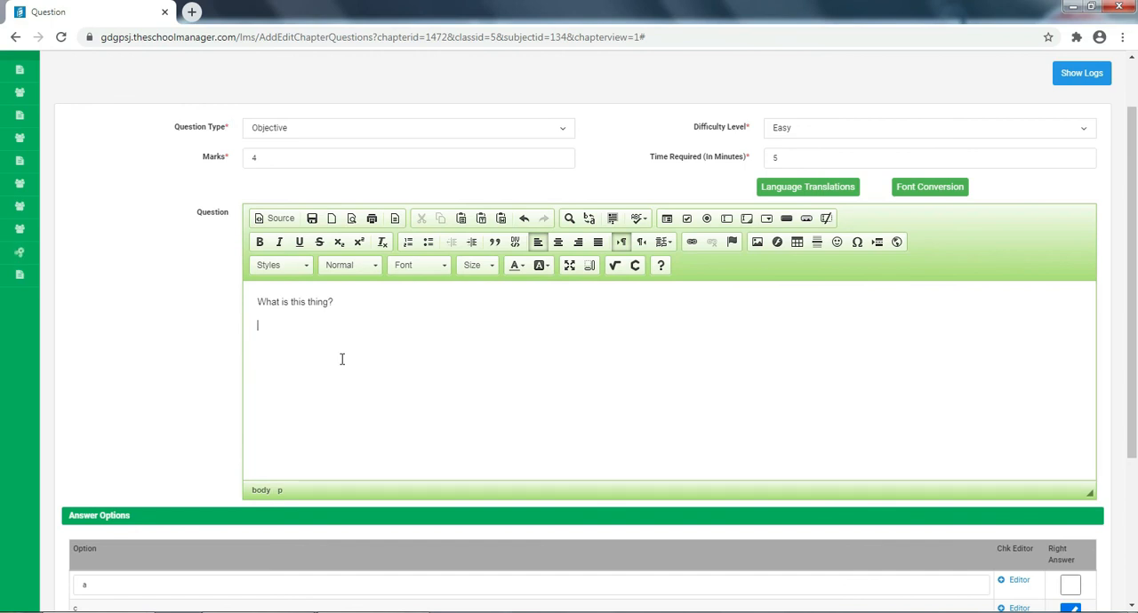
key("BackSpace")
scroll(904, 449, "down", 3)
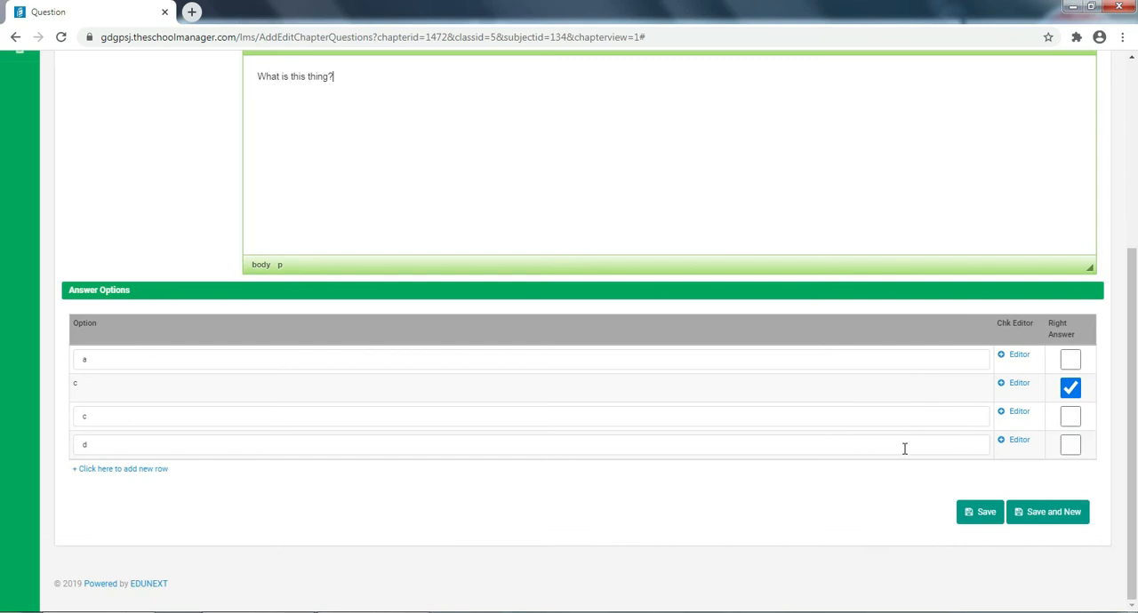
left_click(981, 512)
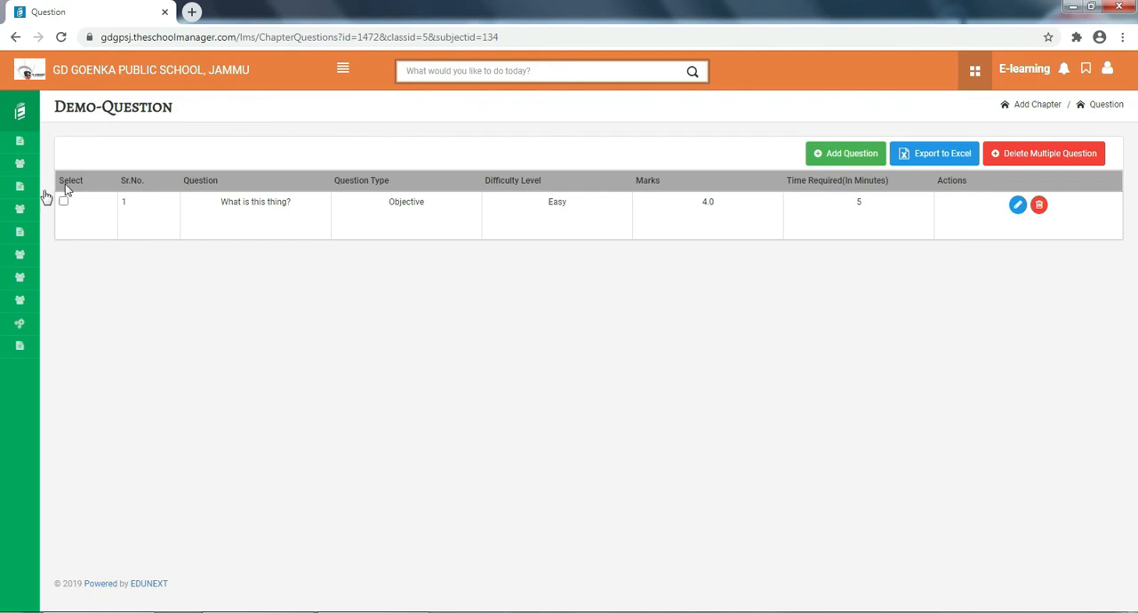
- Return to the class list of the Chapter section and open the English chapters of class V
left_click(22, 170)
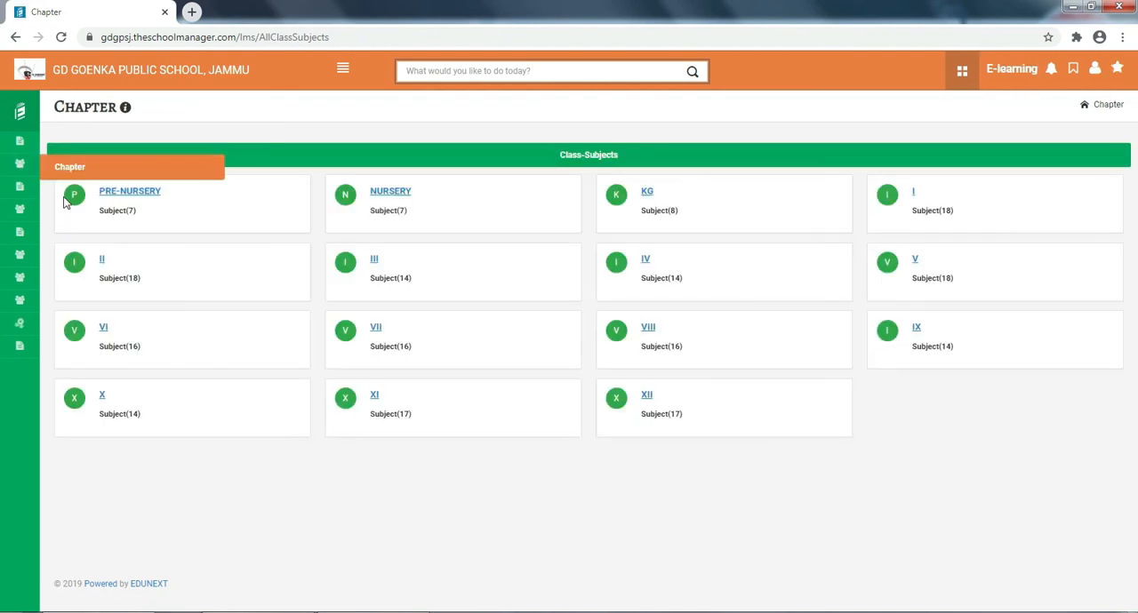
left_click(905, 259)
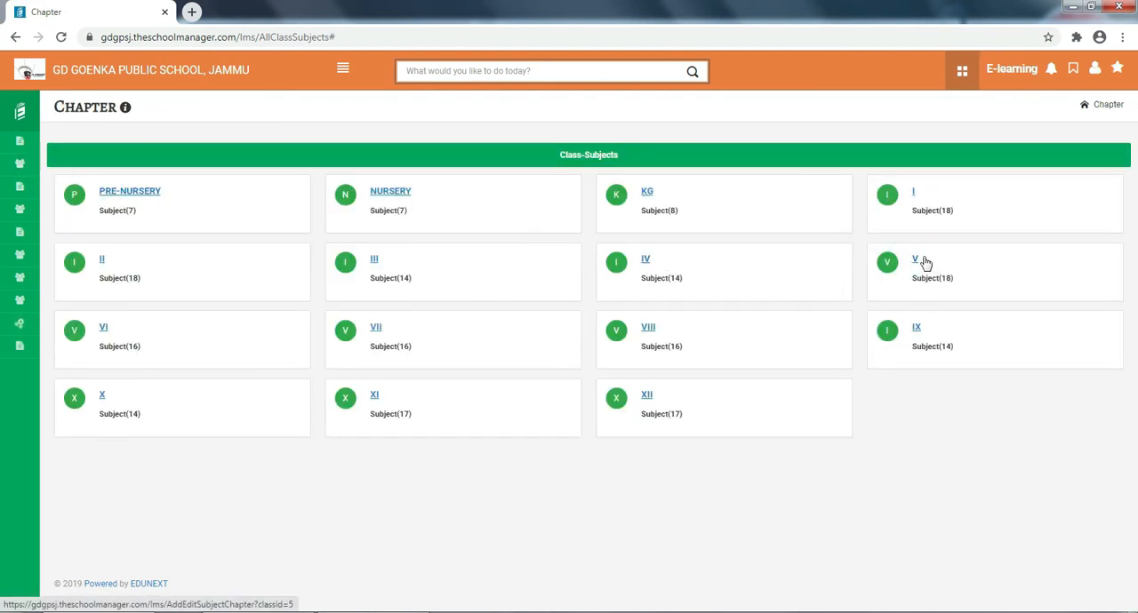
left_click(919, 259)
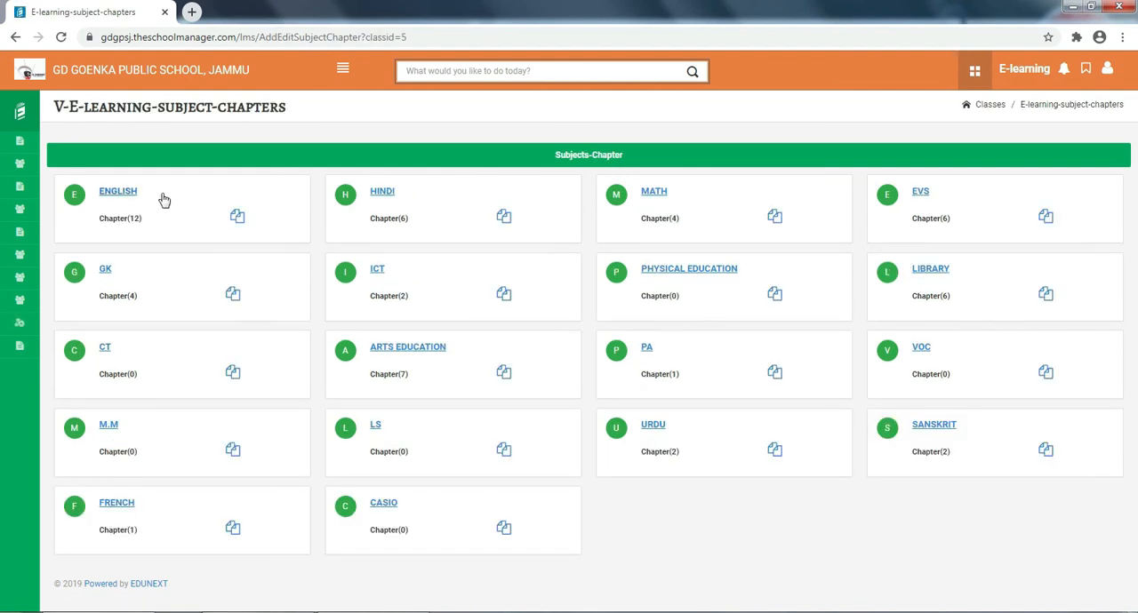
left_click(117, 197)
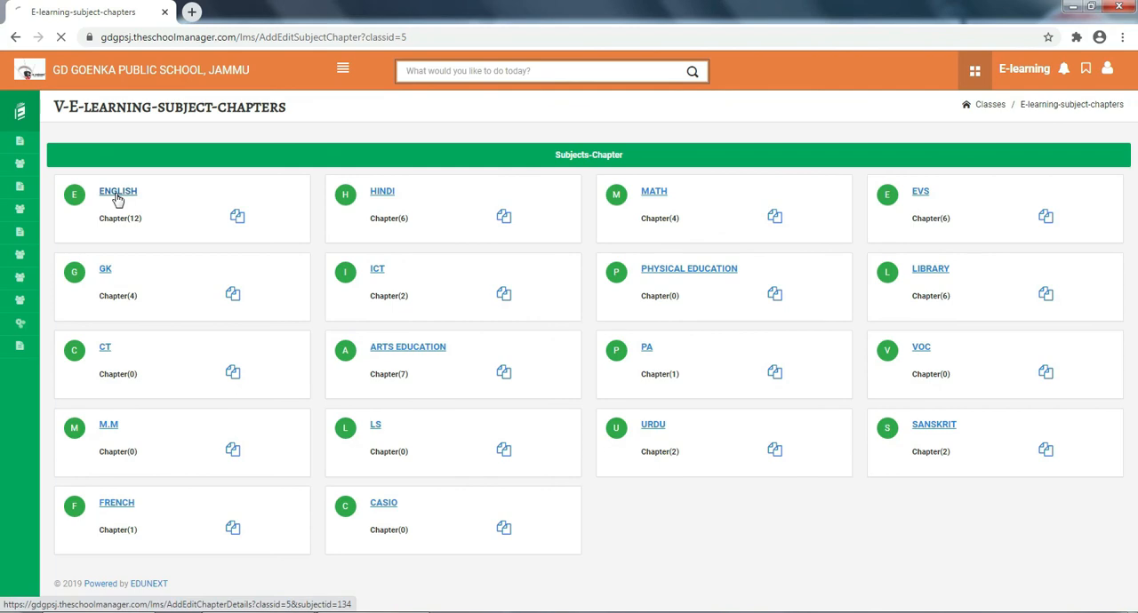